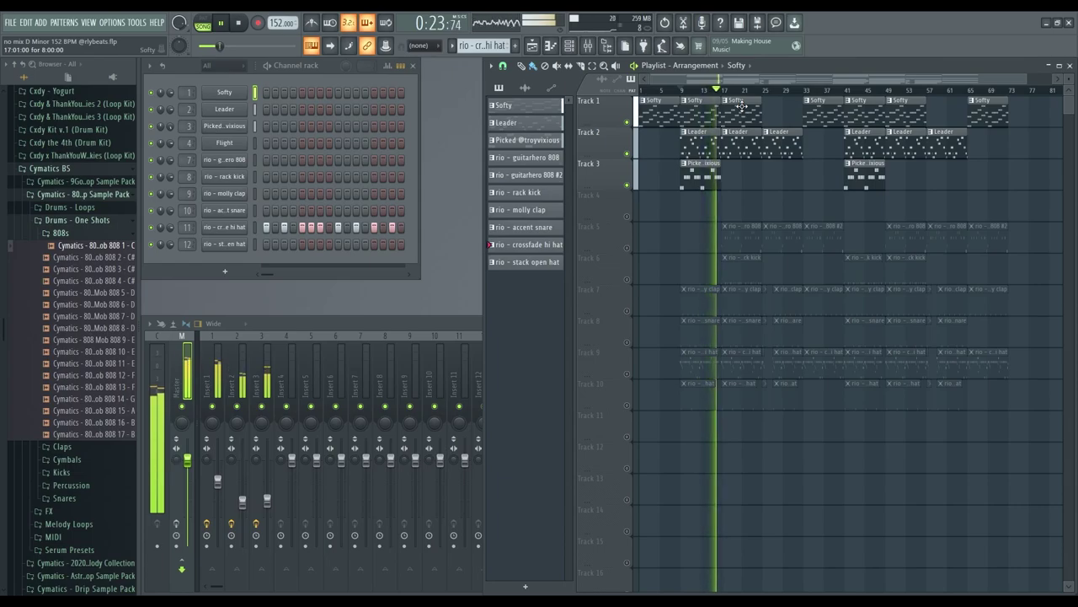
- Stop playback, solo the Leader track (Track 2), and restore all playlist tracks
key("space")
right_click(628, 155)
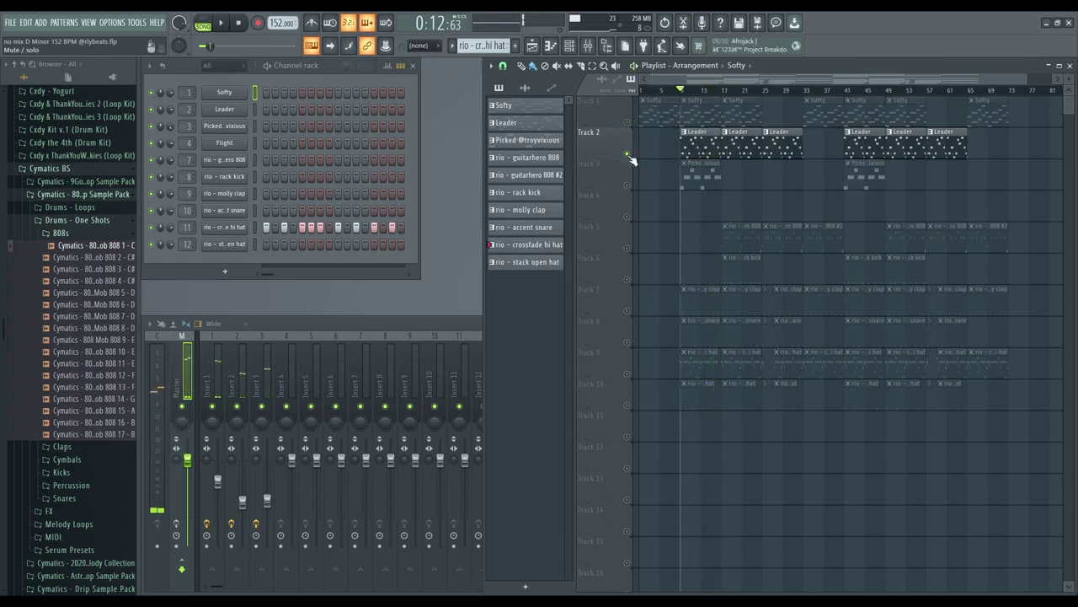
right_click(628, 155)
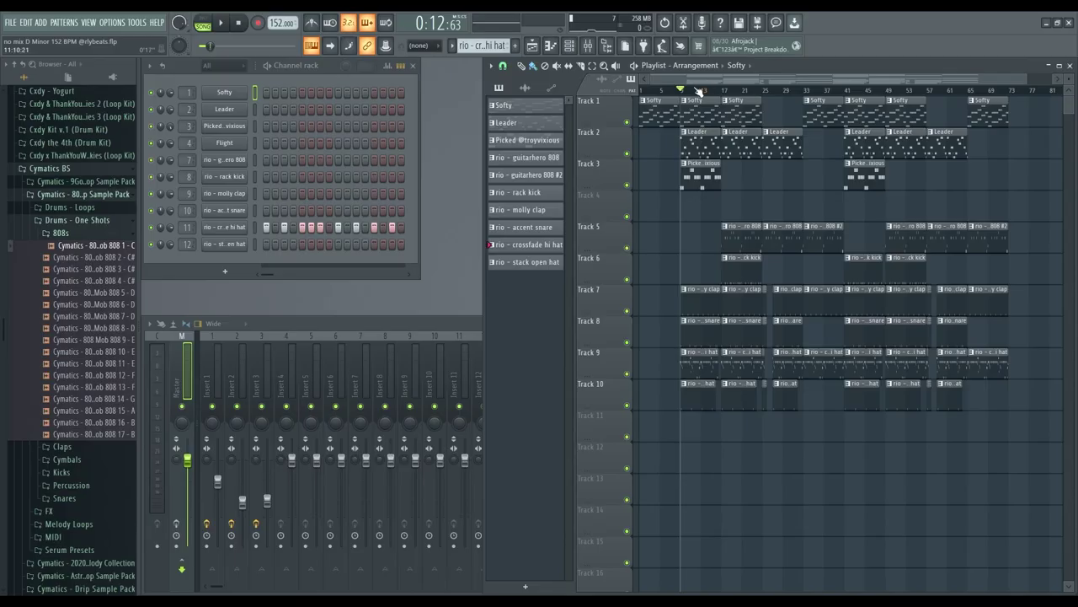
- Remove the Fruity soft clipper from slot 4 of the Master mixer track and check the settings of the remaining soft clipper
left_click(246, 326)
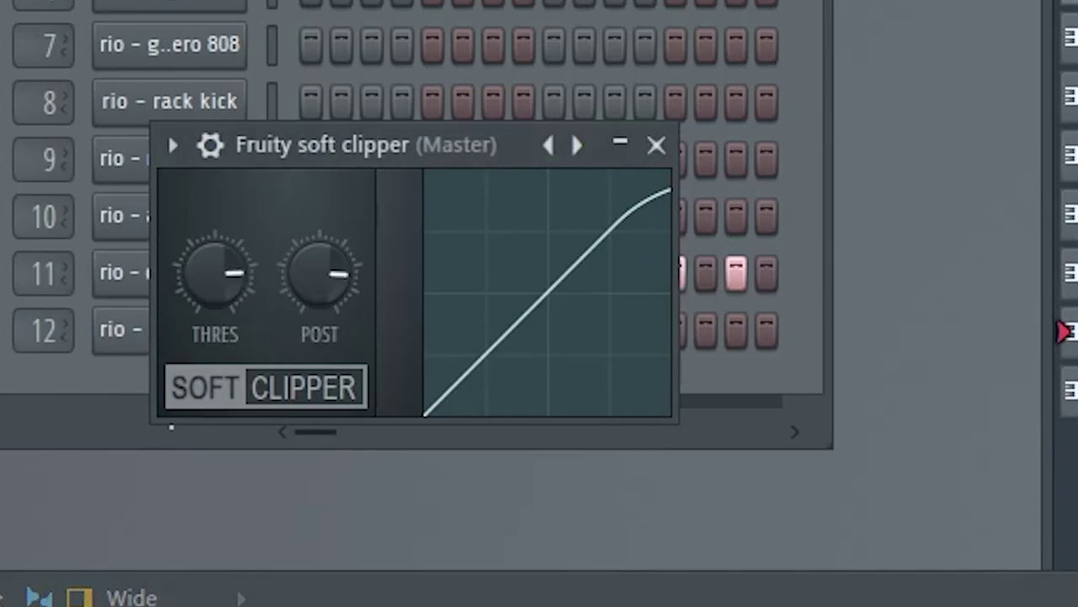
left_click(656, 145)
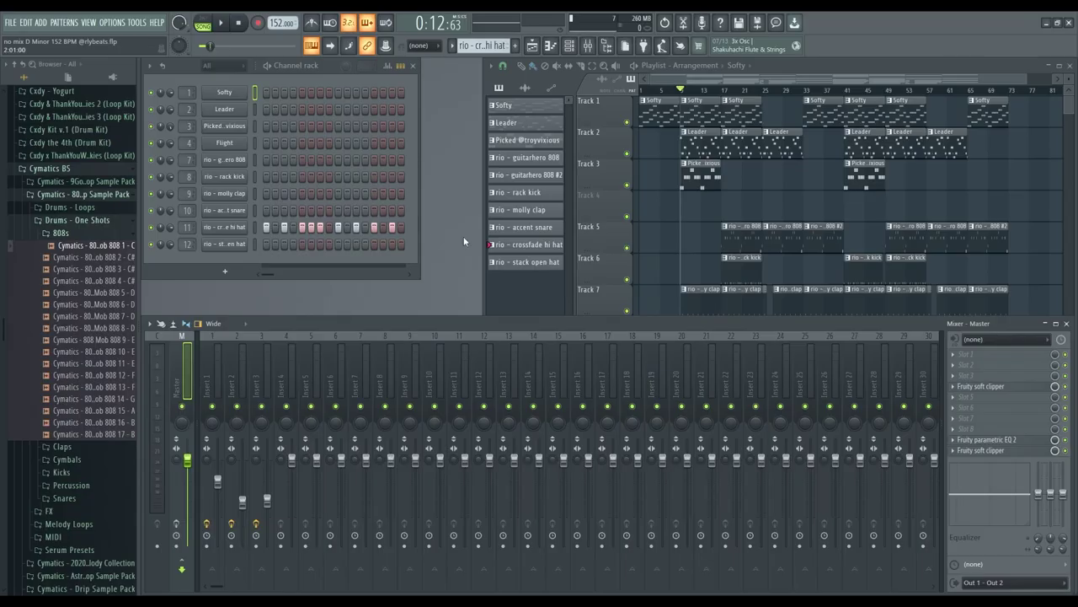
left_click(953, 386)
left_click(987, 382)
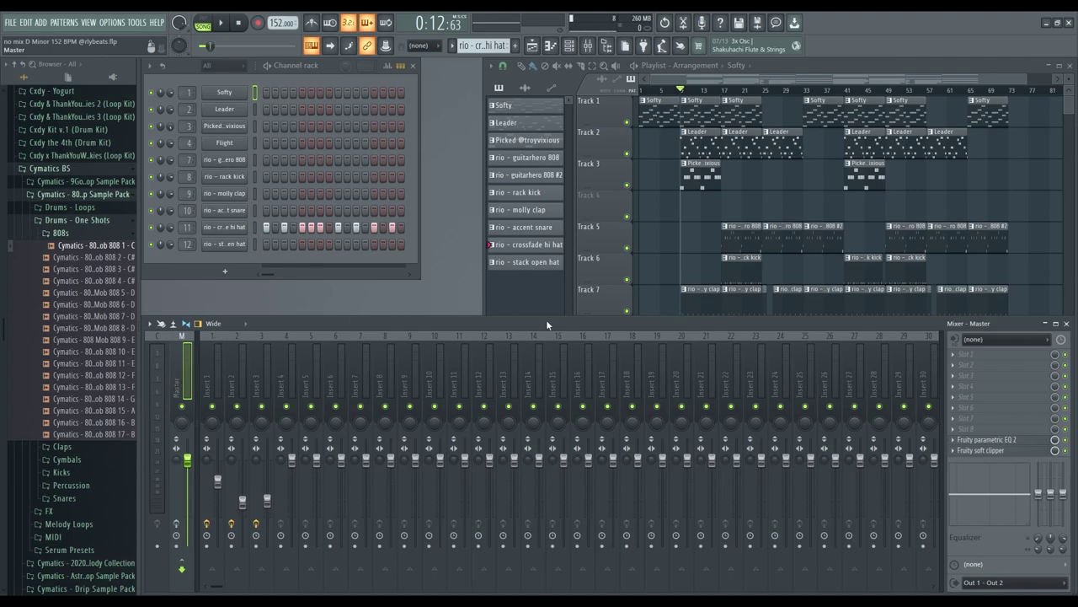
left_click(984, 439)
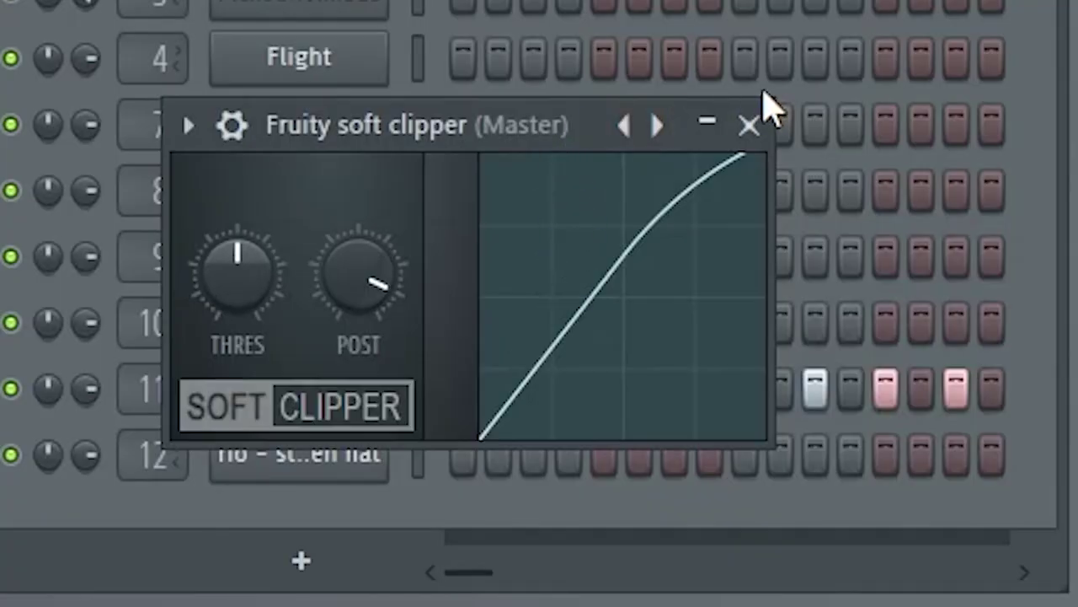
left_click(747, 118)
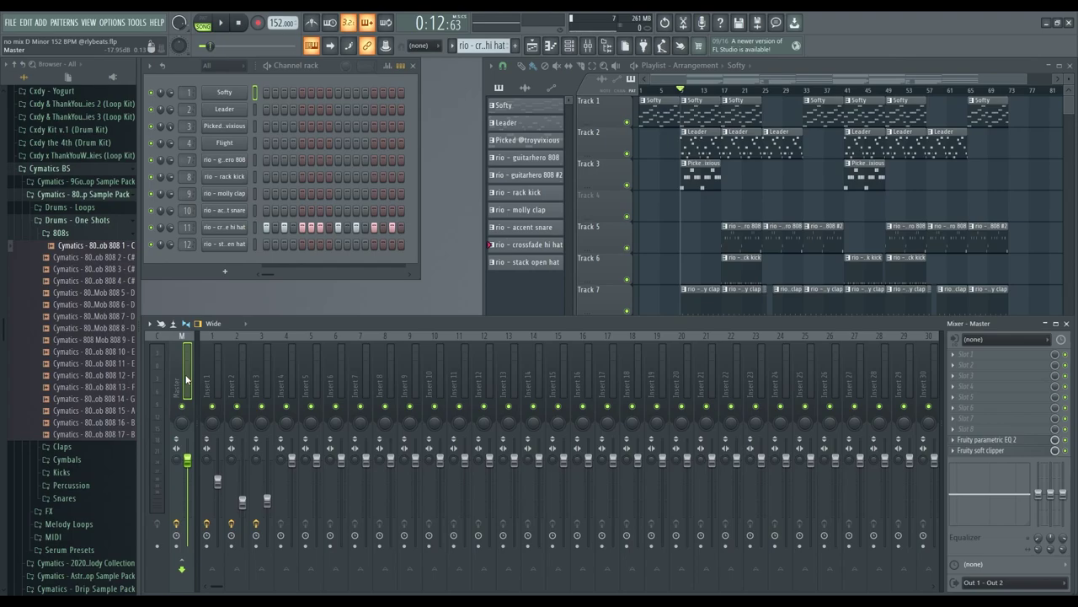
- Play the arrangement from bar 17 for a few bars to hear the melodies with the 808, and stop playback
left_click(524, 289)
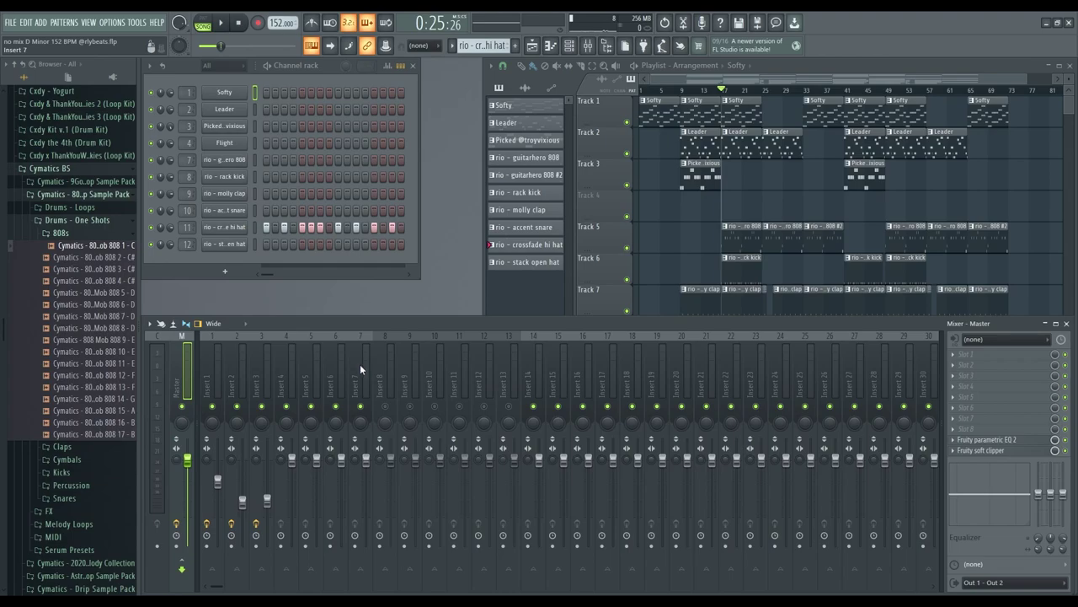
left_click(775, 78)
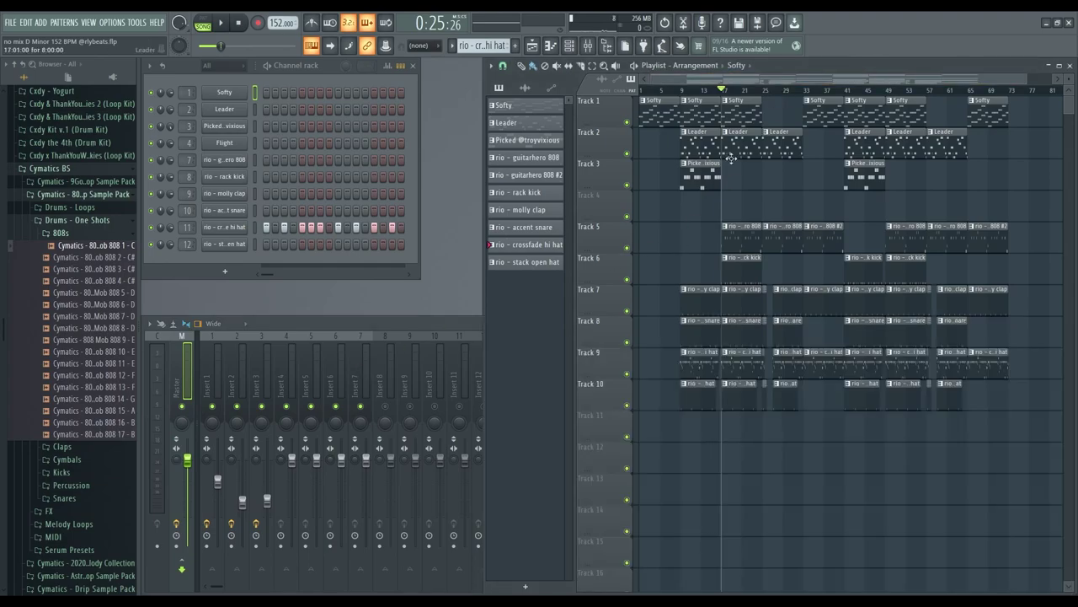
key("space")
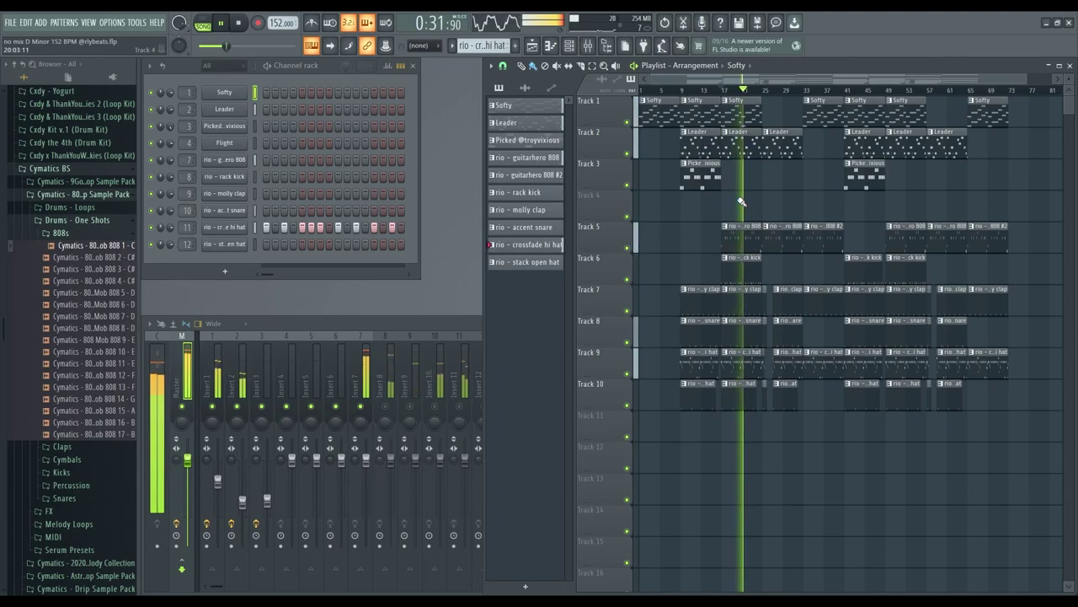
key("space")
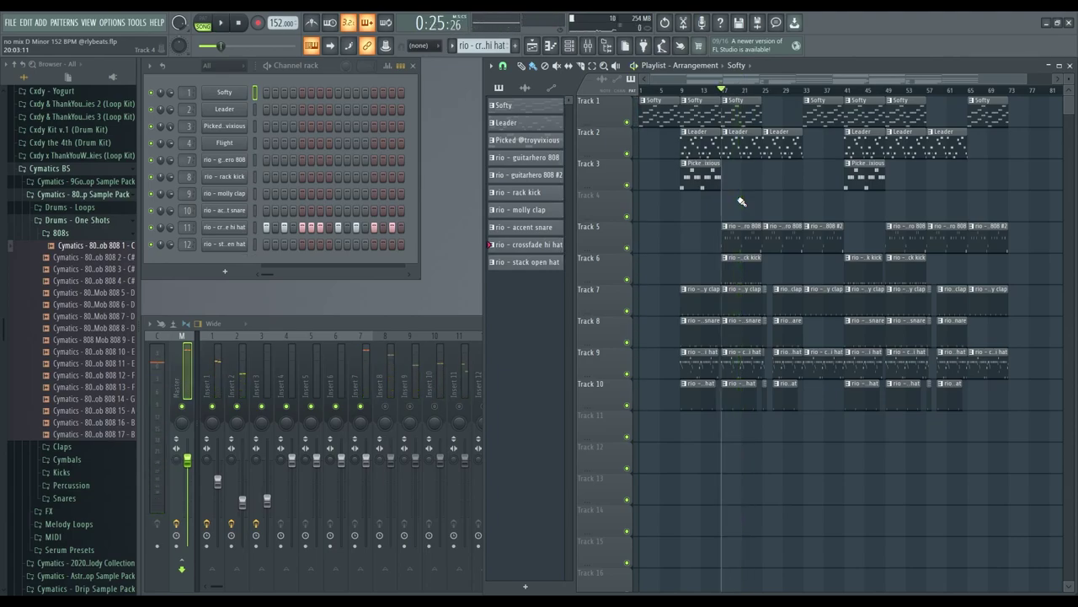
- Show Fruity Parametric EQ 2 for Insert 1 and Insert 7 side by side and play the song to compare their frequency content
left_click(368, 376)
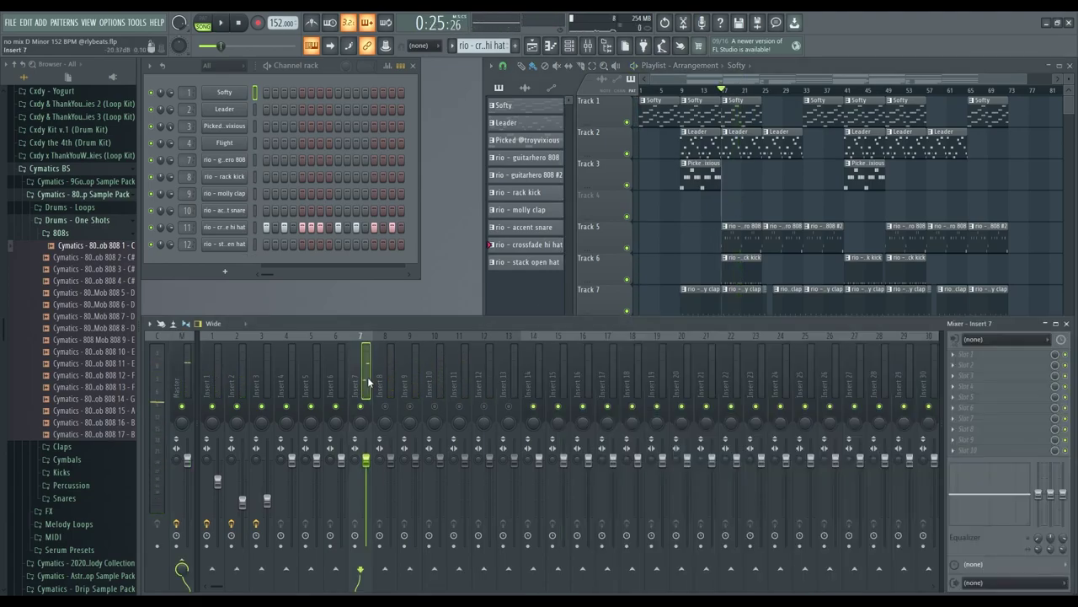
left_click(211, 386)
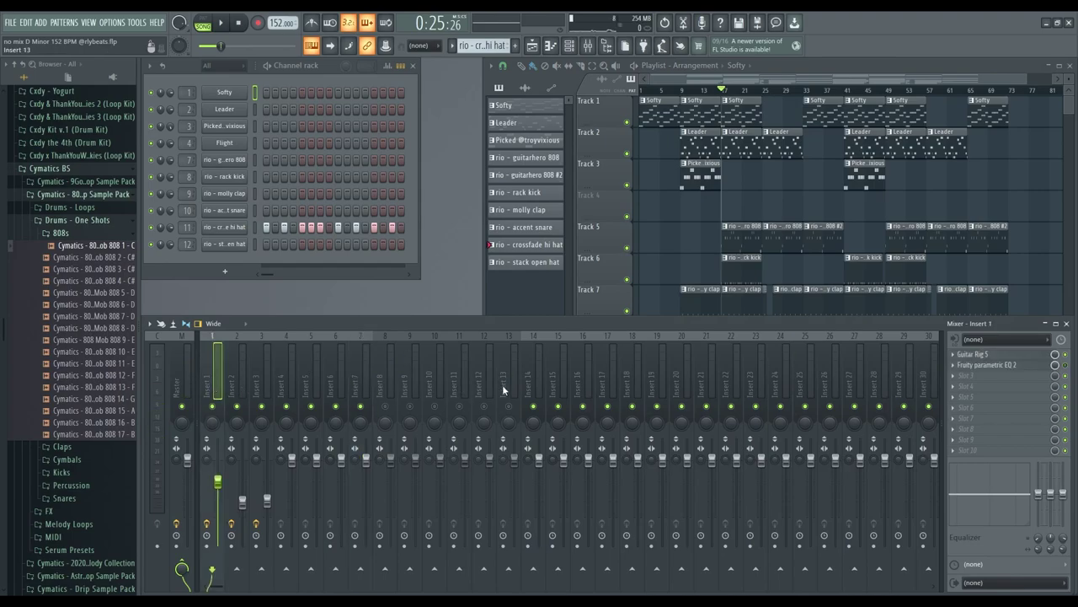
left_click(985, 365)
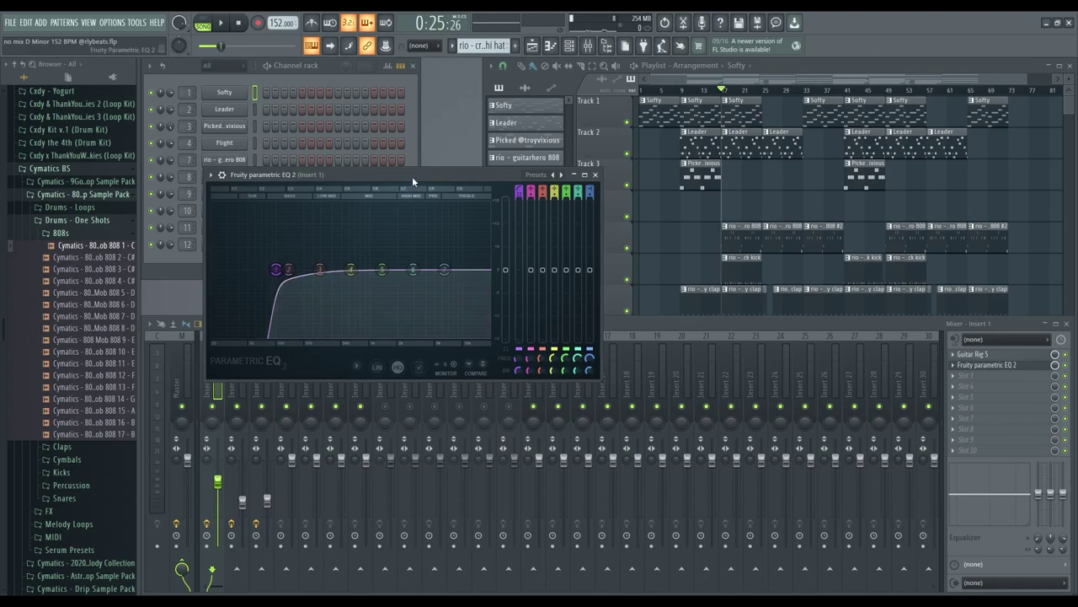
left_click_drag(411, 176, 352, 111)
left_click(369, 359)
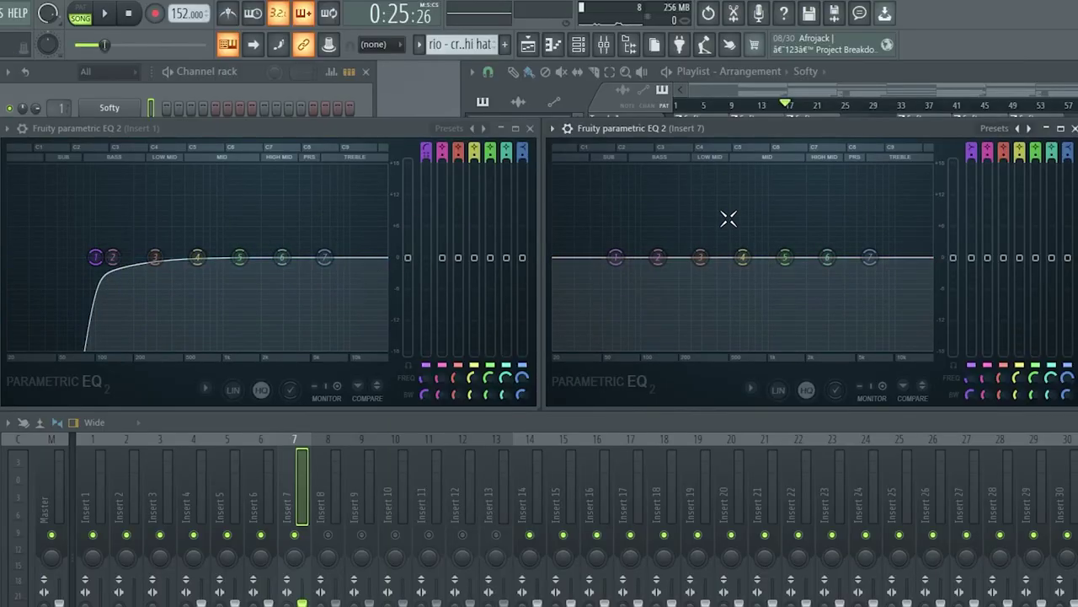
key("space")
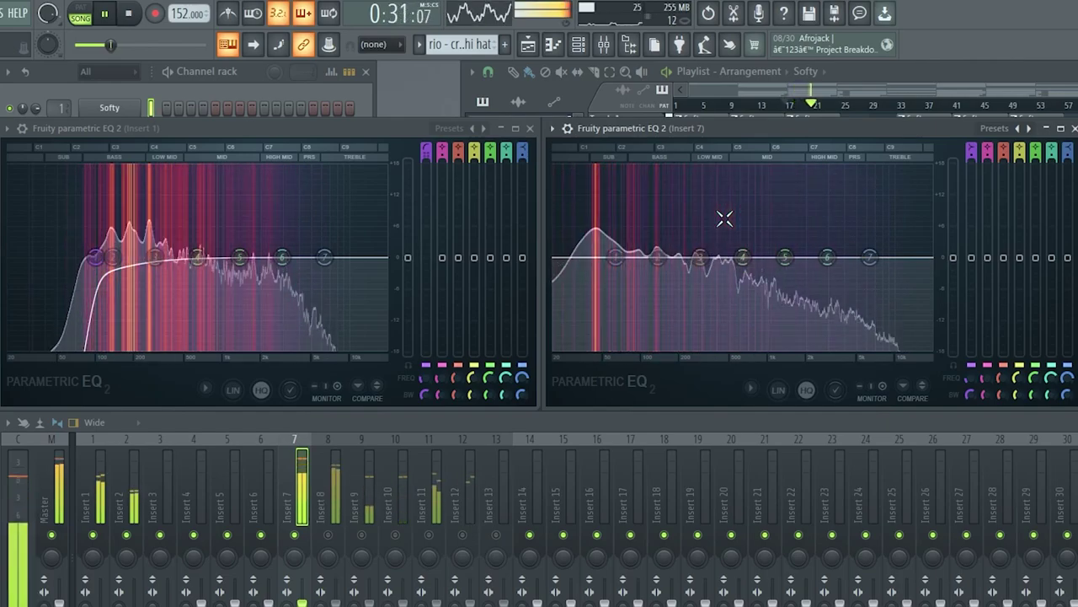
key("space")
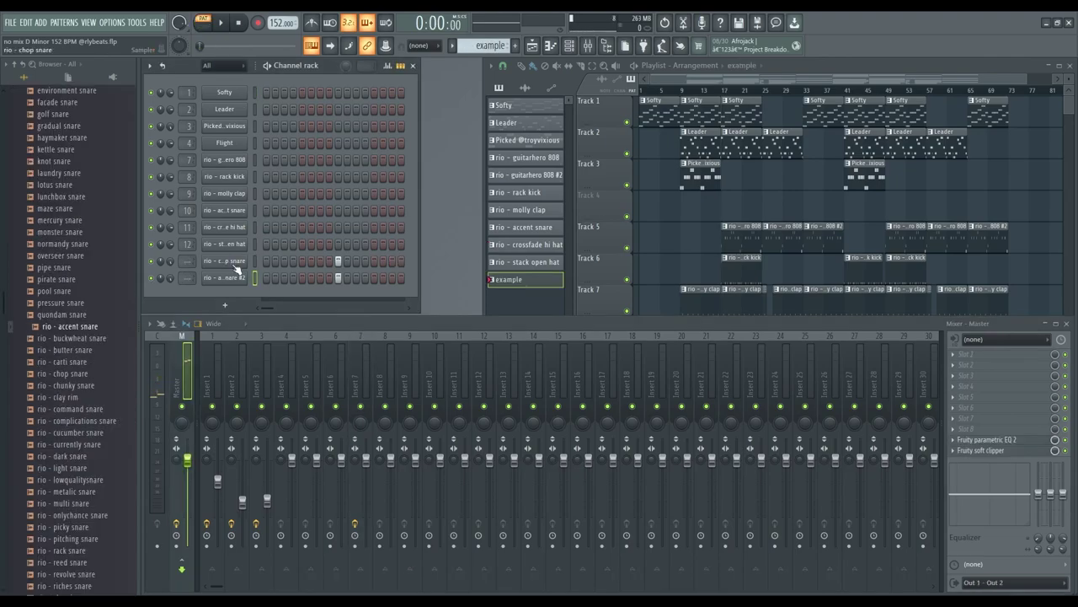
- Inspect the sampler settings of the "rio - accent snare #2" channel
left_click(227, 261)
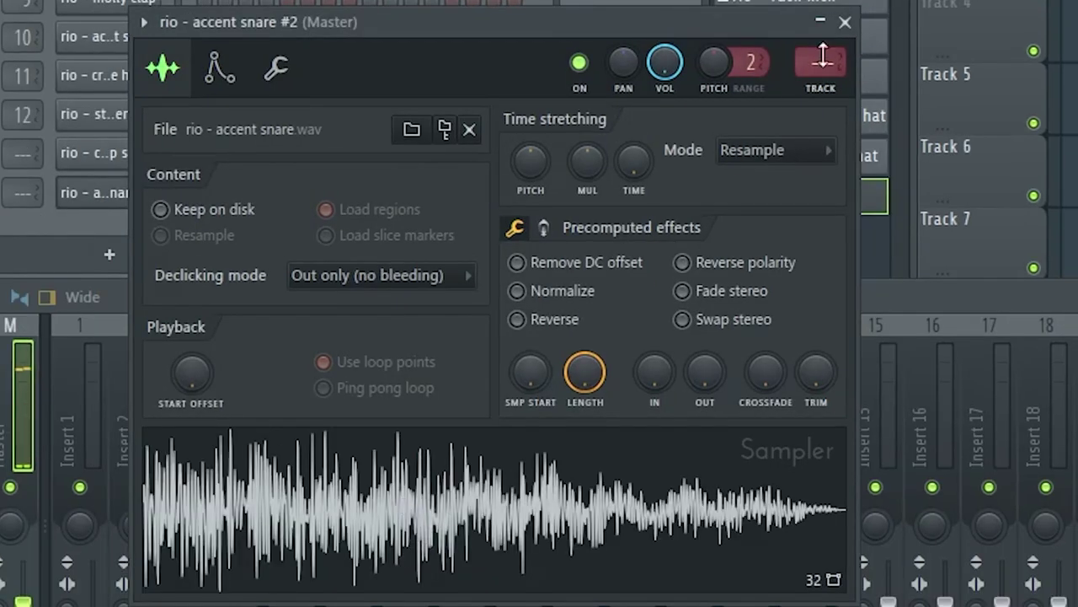
left_click(834, 48)
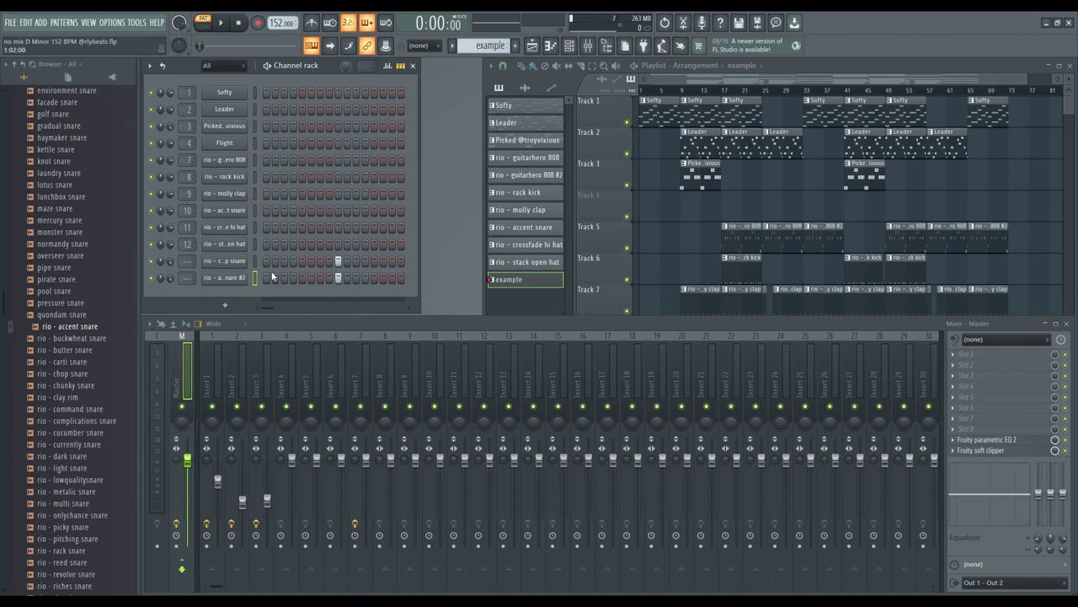
- Set the song position to bar 17 and play the unmuted arrangement to check its mixer levels
left_click(531, 288)
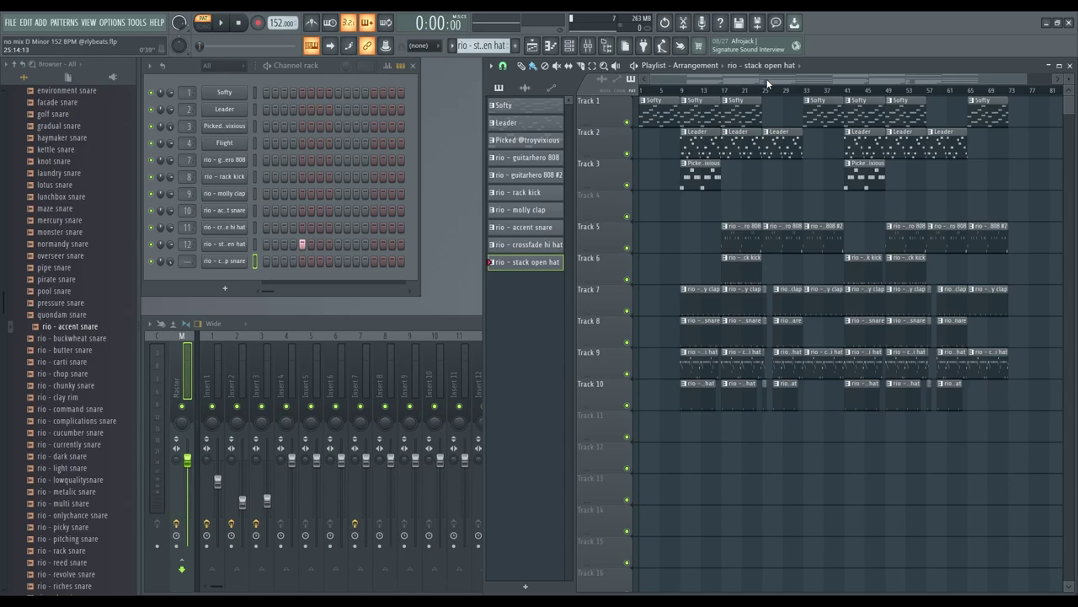
left_click(422, 322)
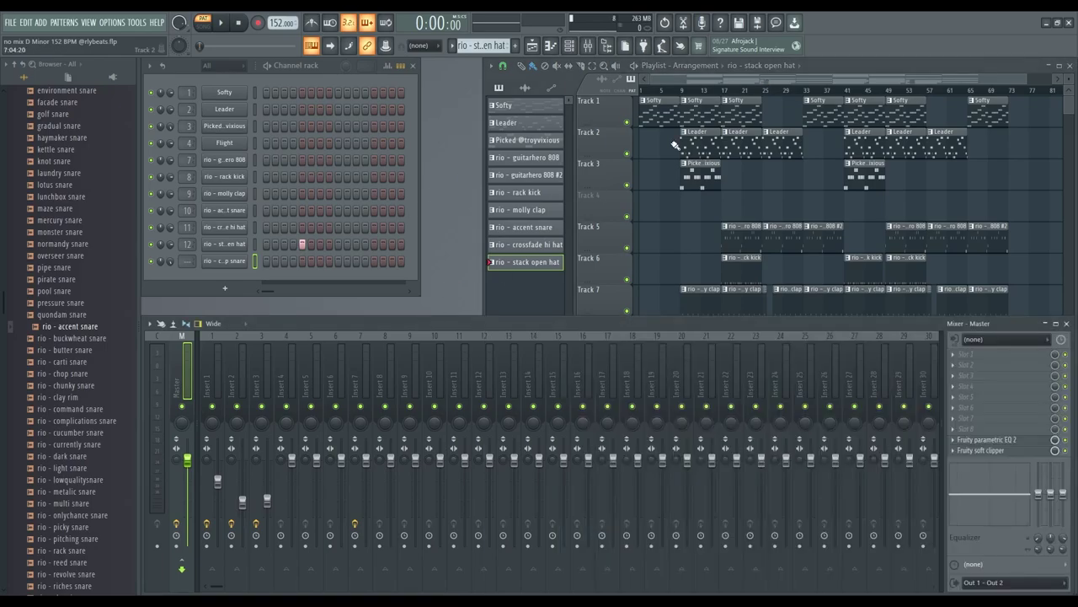
left_click(722, 90)
key("space")
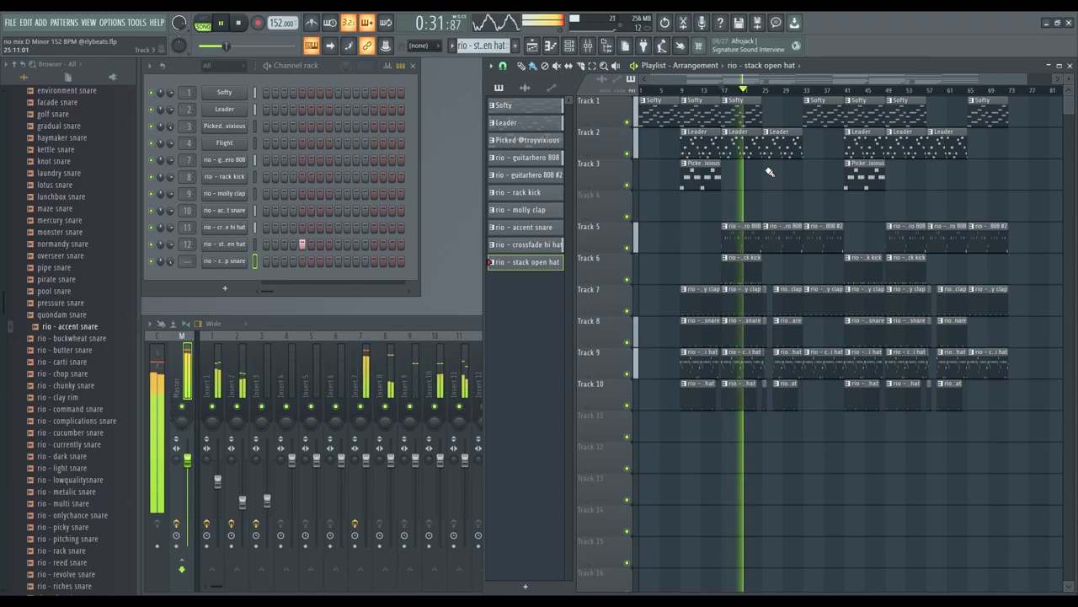
key("space")
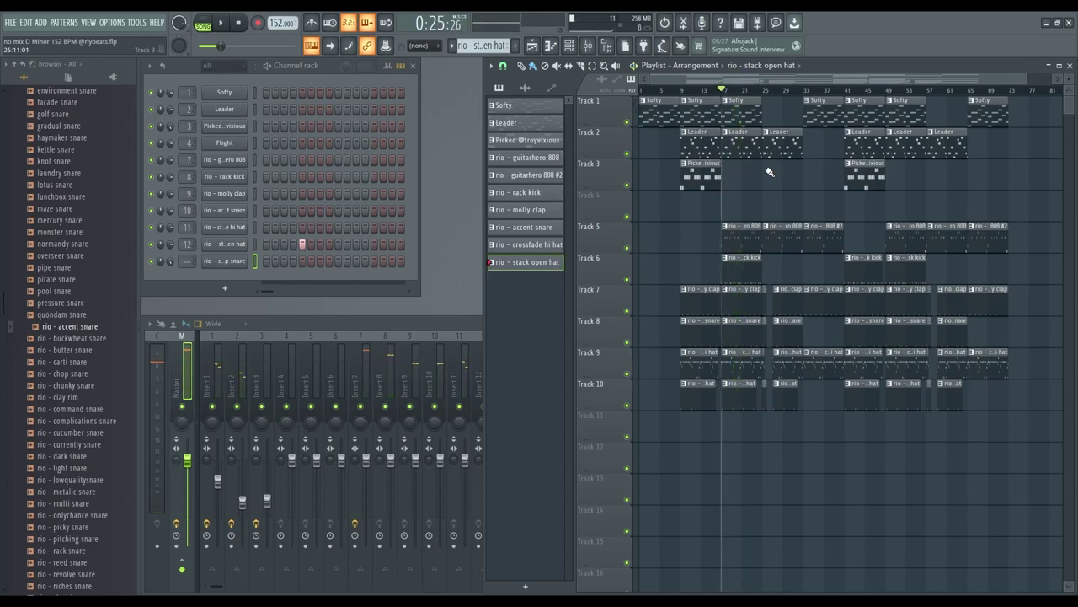
- Select mixer Inserts 1, 2 and 3, route them to Insert 6, and name that insert MelodyBus
left_click(217, 378)
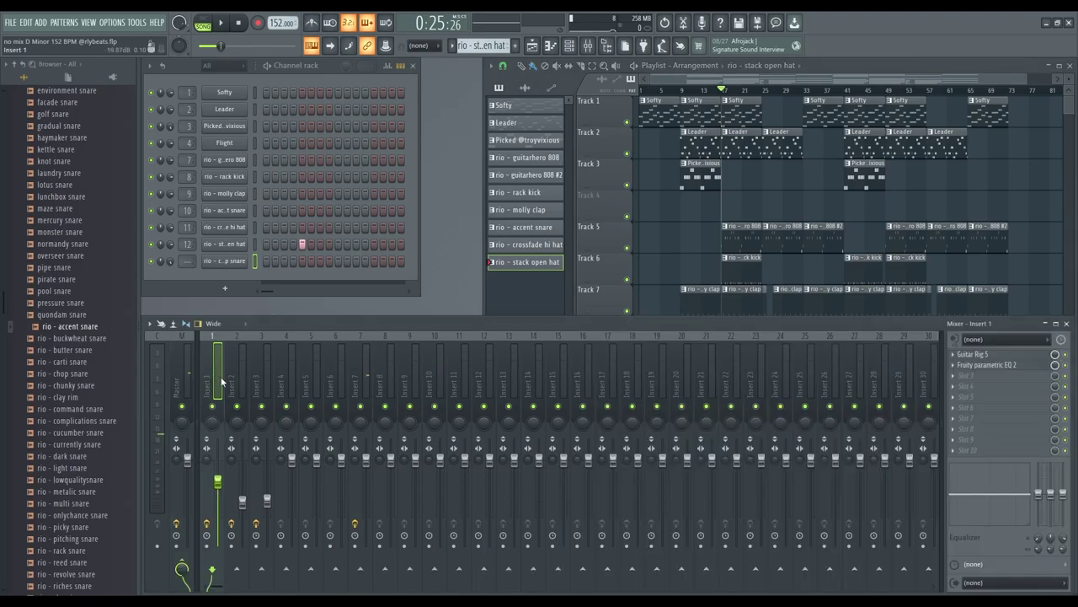
left_click(232, 376)
left_click(259, 375, "ctrl+shift")
left_click(212, 373, "ctrl")
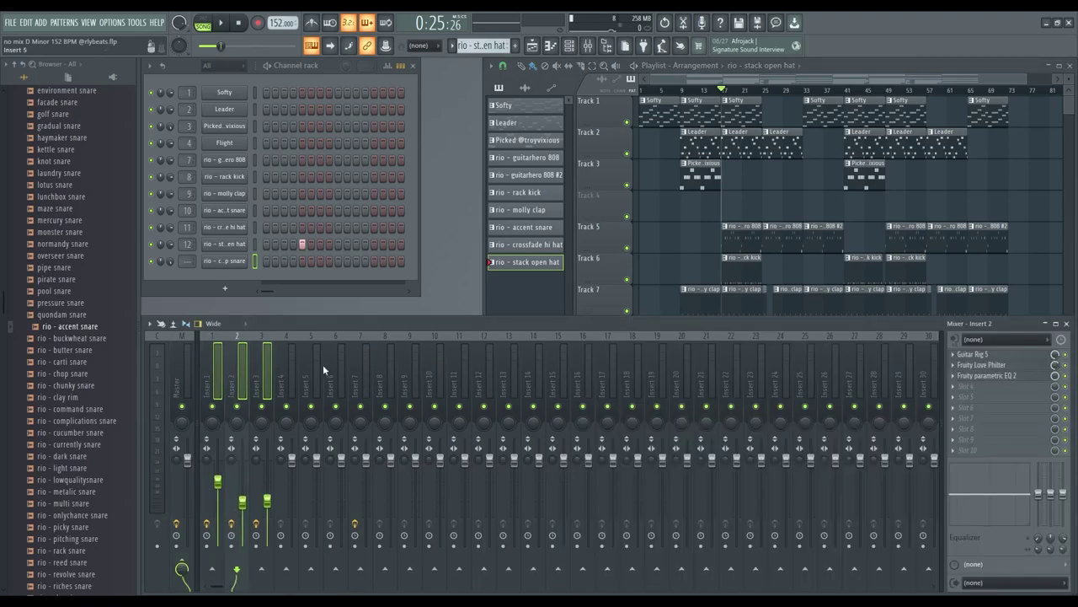
left_click(329, 369)
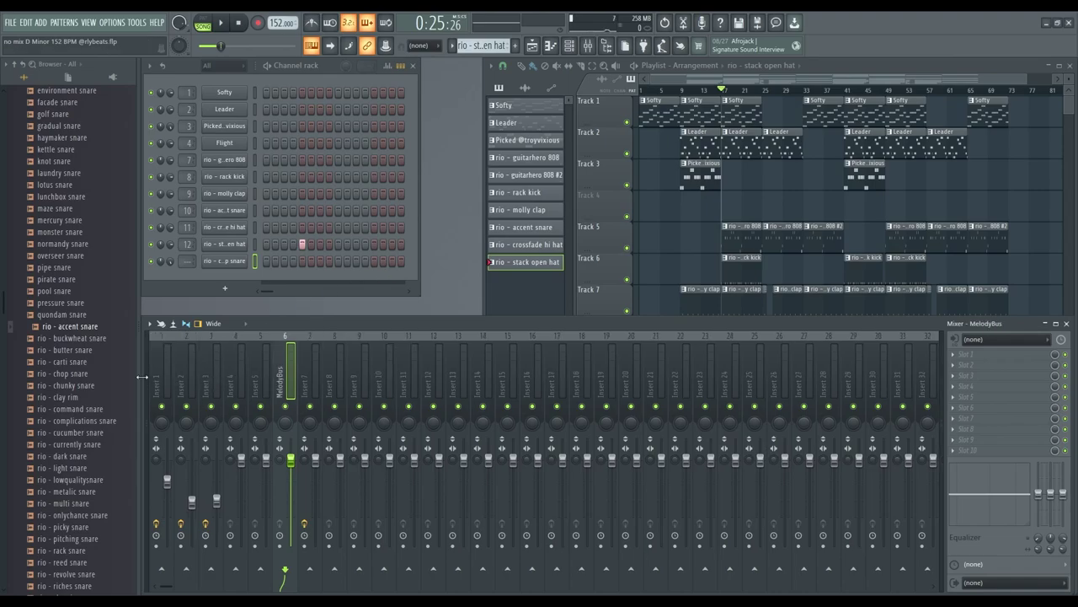
left_click_drag(147, 376, 338, 373)
- Lower the MelodyBus fader slightly, playing the song before and after the change to compare levels
key("space")
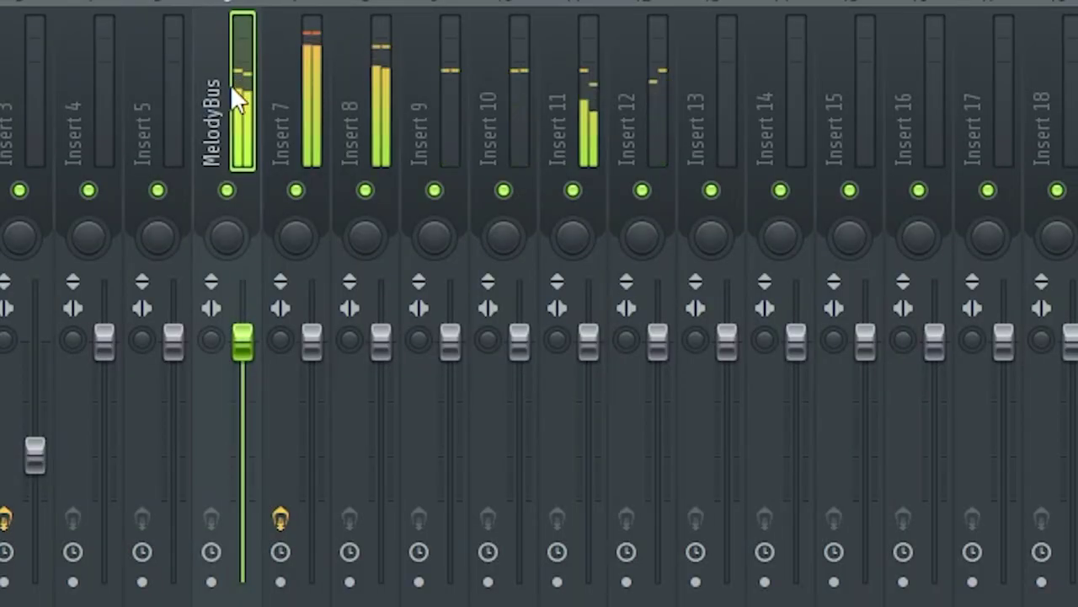
key("space")
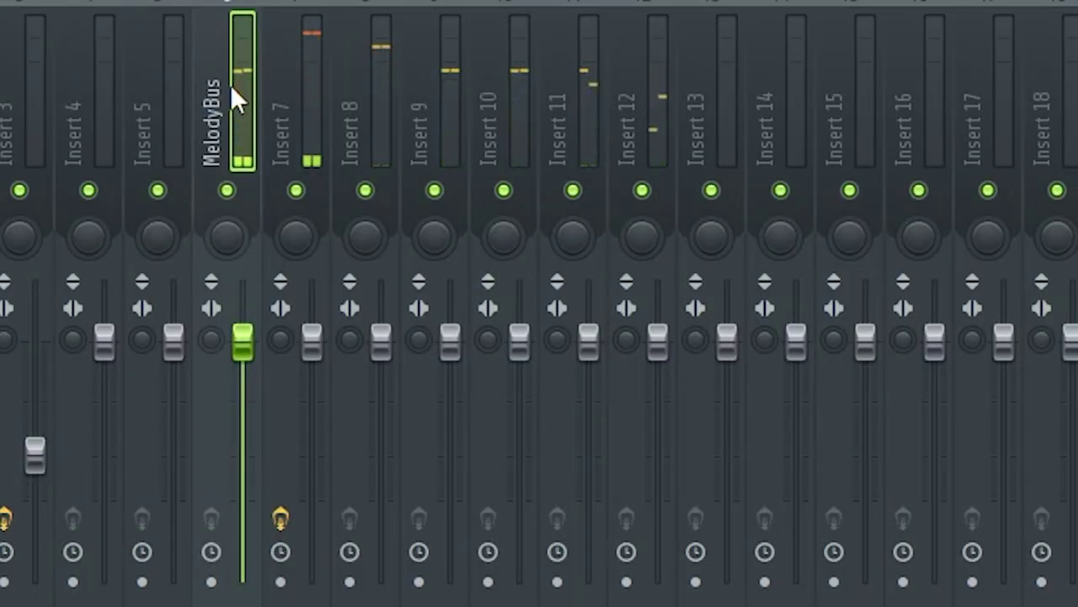
left_click_drag(242, 341, 242, 366)
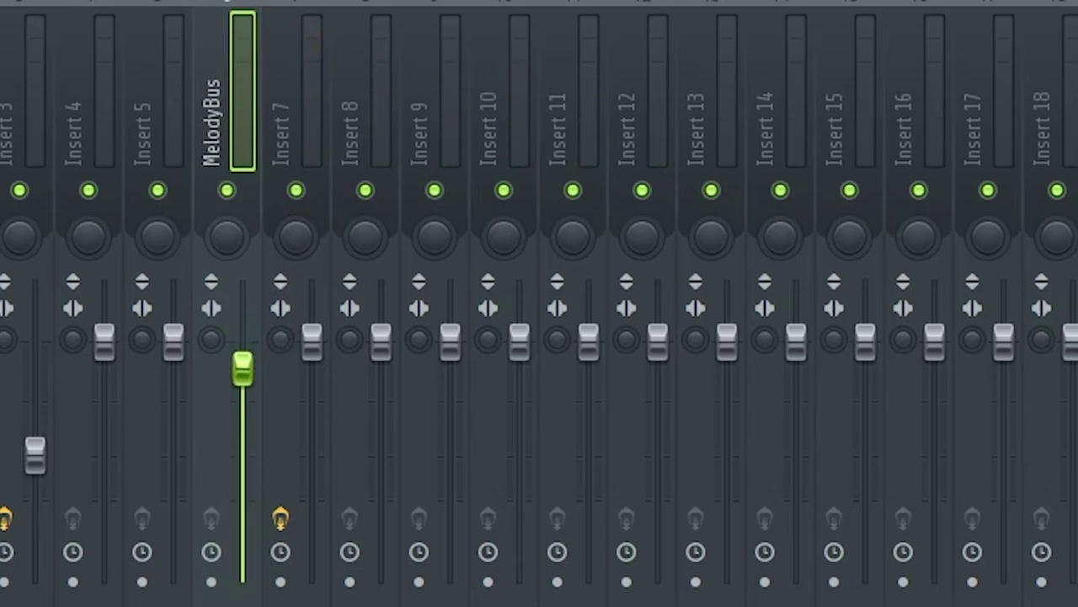
key("space")
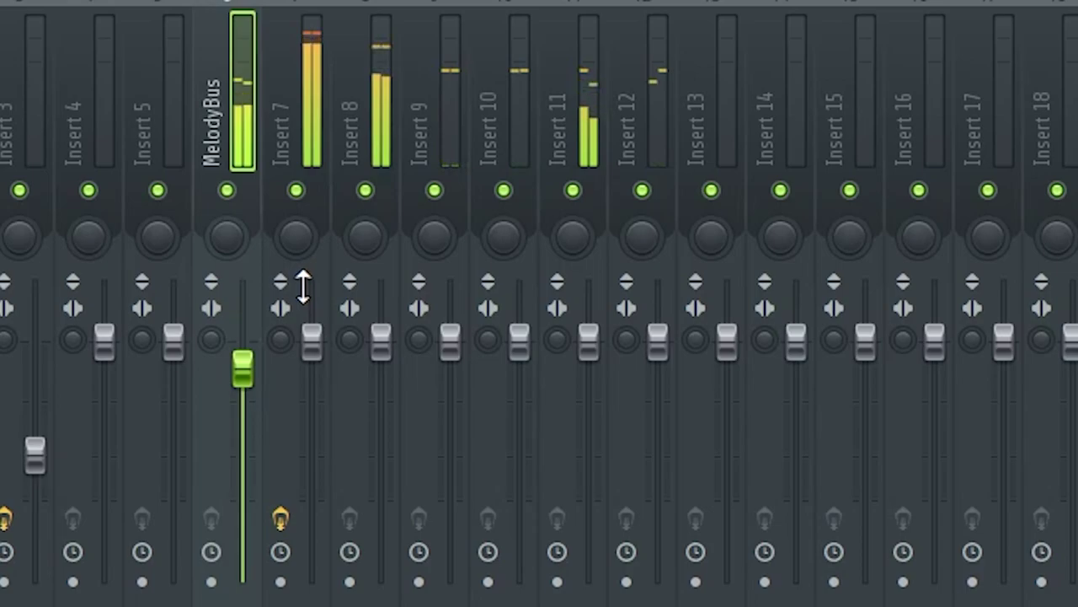
key("space")
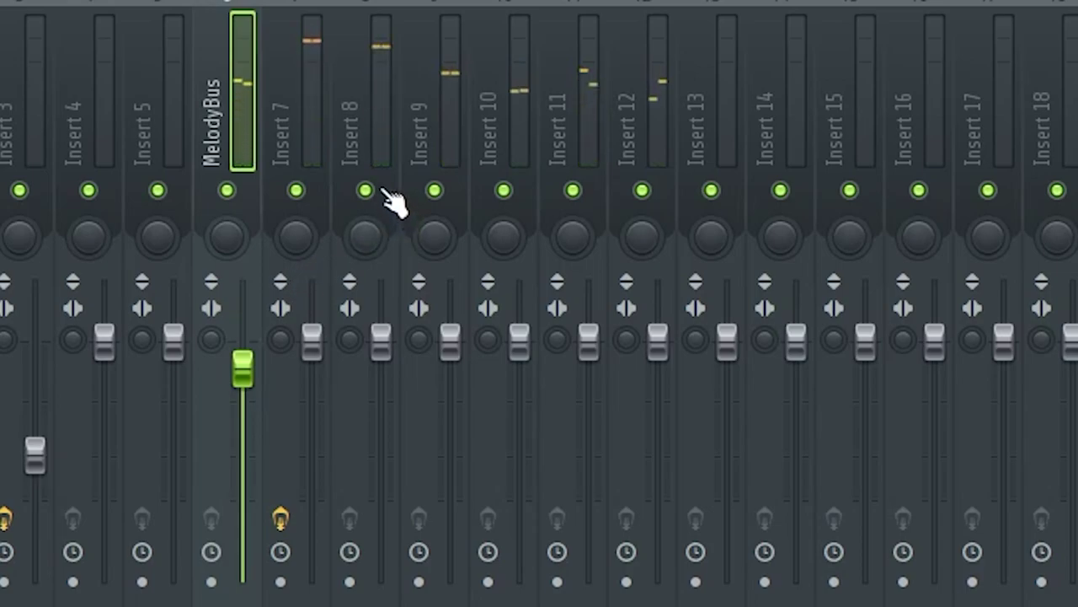
- Mute mixer Inserts 8 through 12
left_click(379, 191)
left_click(438, 191)
left_click_drag(515, 192, 645, 192)
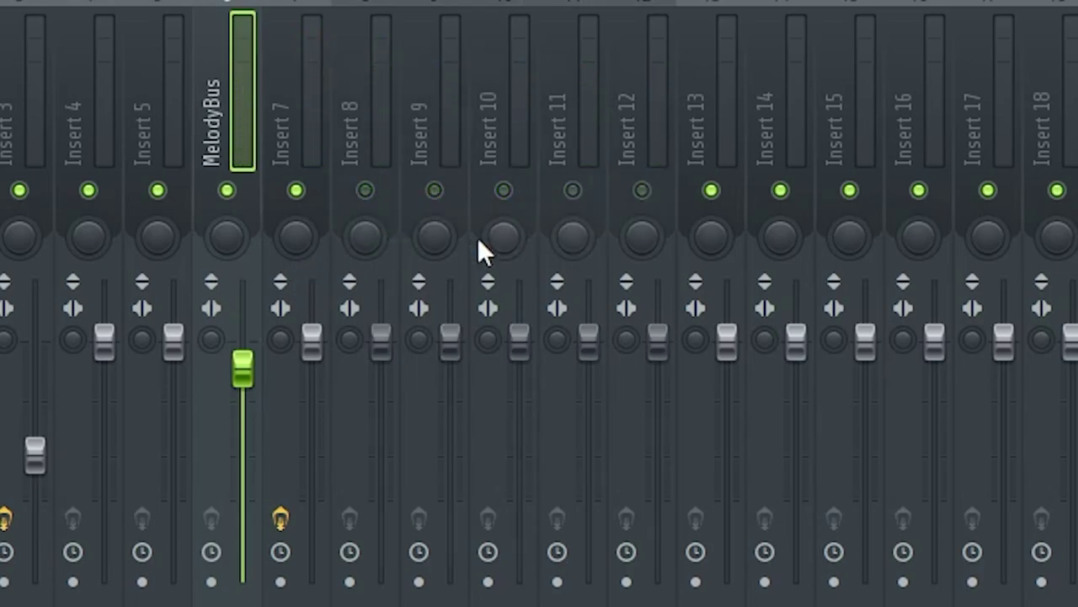
- Pull the Insert 7 fader down to 0% and raise it partway to a low level to balance it against the melodies
left_click(319, 88)
key("space")
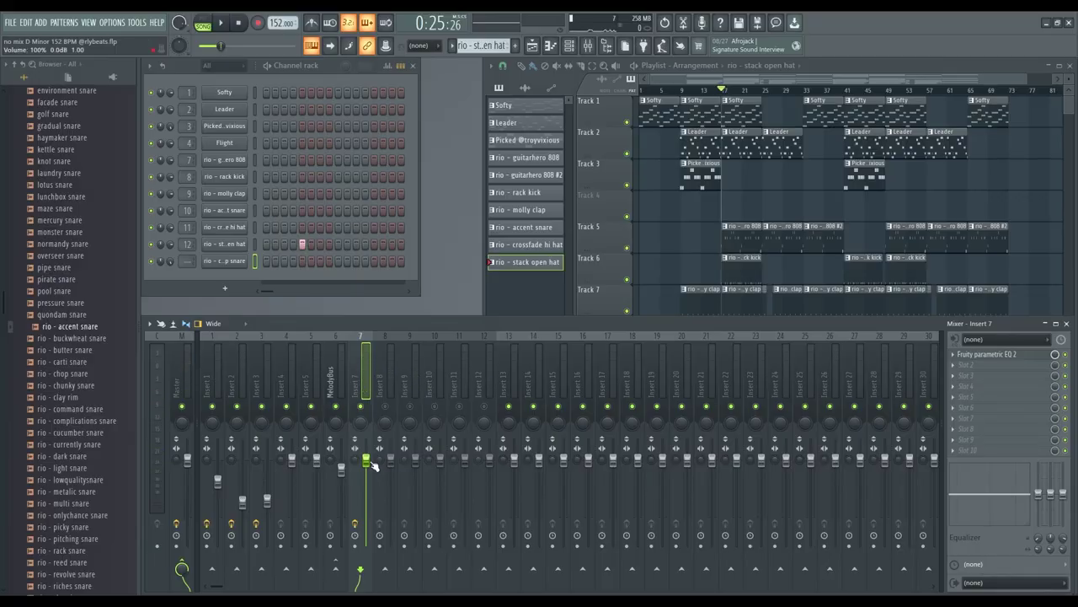
left_click_drag(365, 459, 366, 546)
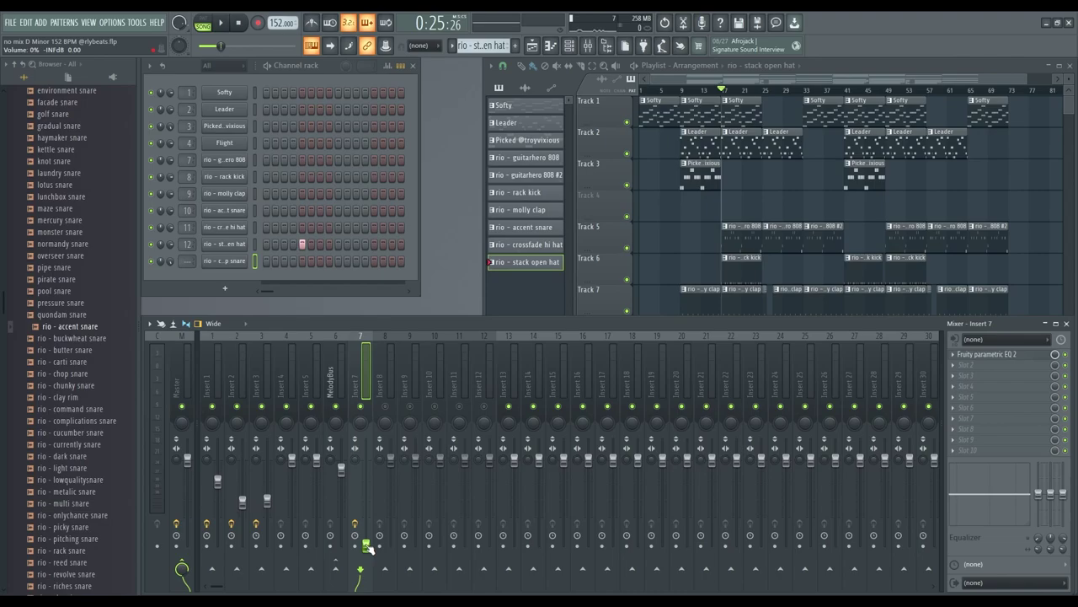
left_click_drag(366, 545, 366, 509)
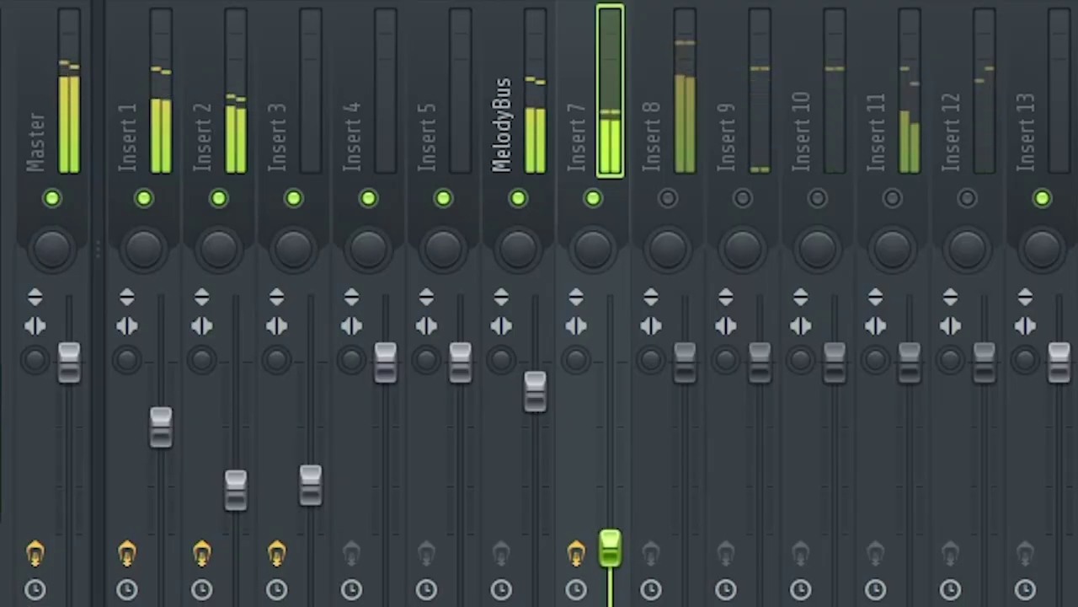
- Raise the Insert 7 fader back up to its default level, and unmute Insert 9 with its fader slightly below default
left_click_drag(610, 511, 610, 367)
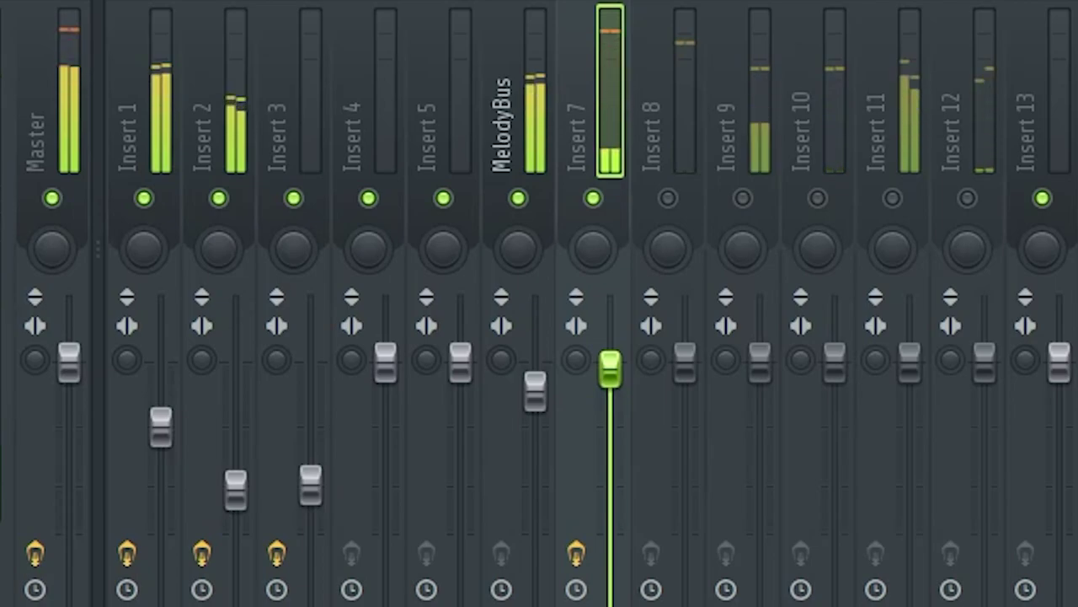
left_click_drag(610, 367, 610, 362)
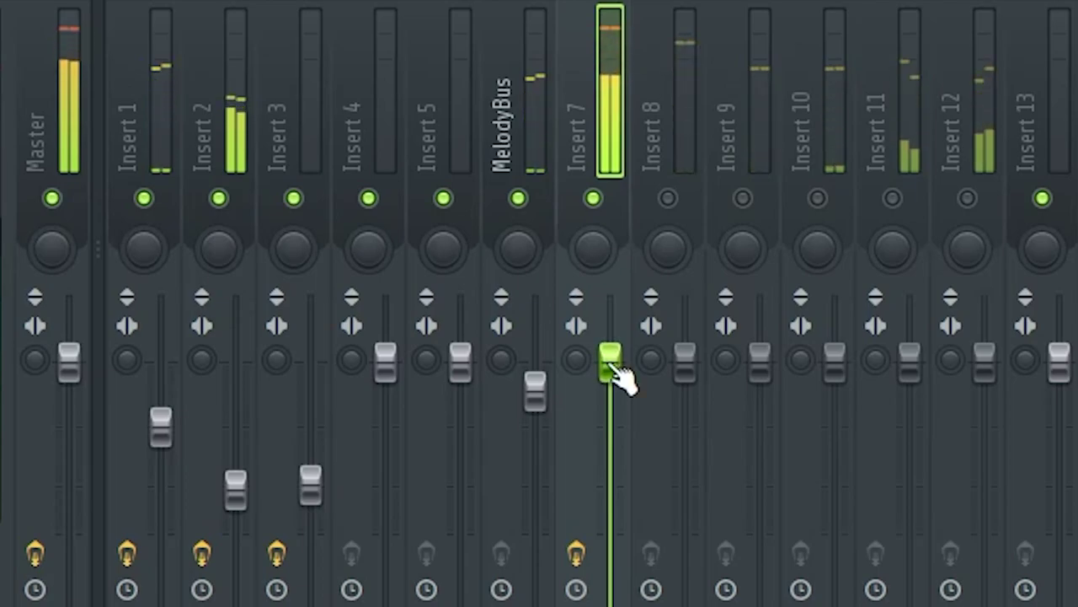
left_click(746, 109)
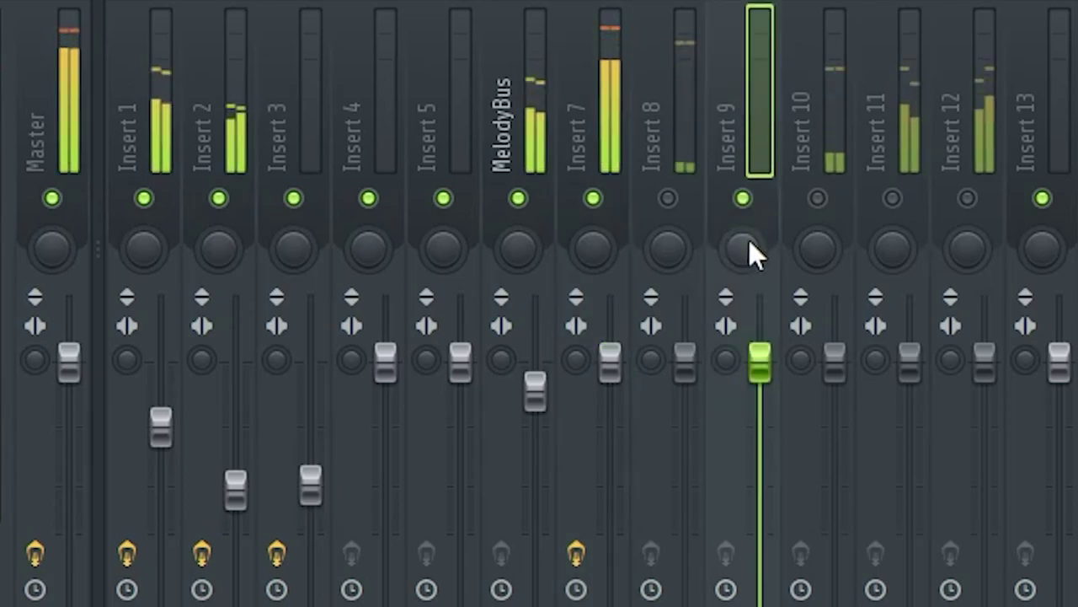
left_click_drag(765, 359, 765, 367)
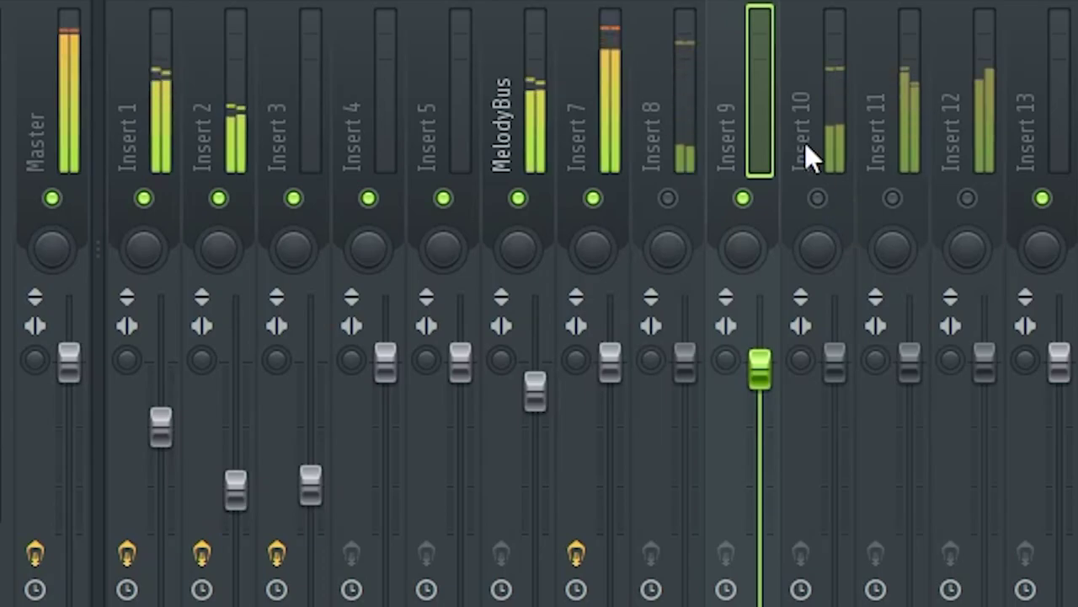
- Unmute mixer Inserts 10, 11 and 12 and lower their faders well below default, keeping Insert 11 the highest
left_click(813, 111)
left_click(817, 198)
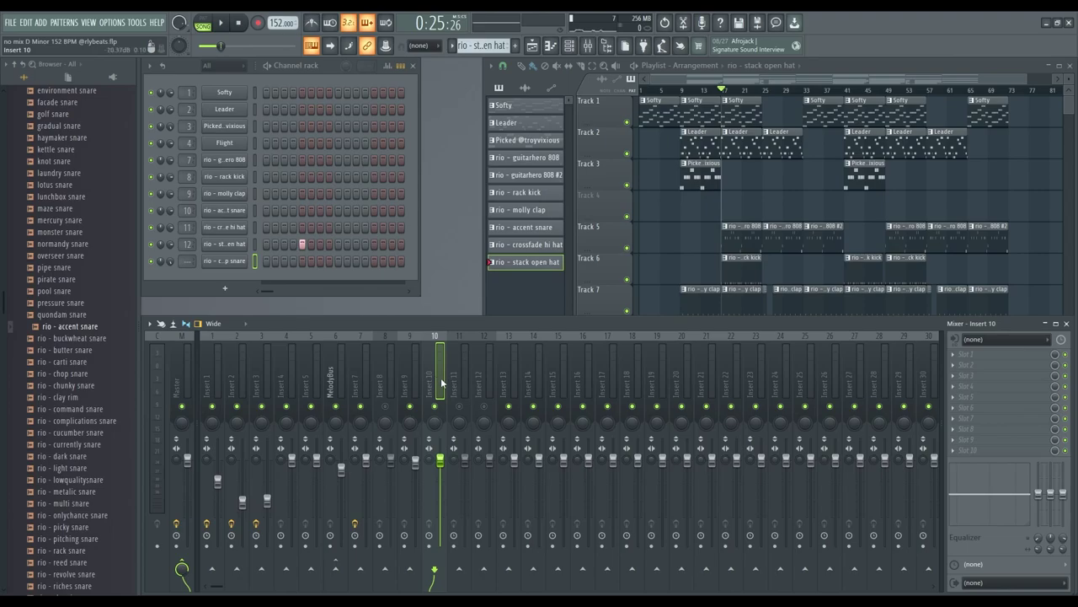
left_click(490, 386)
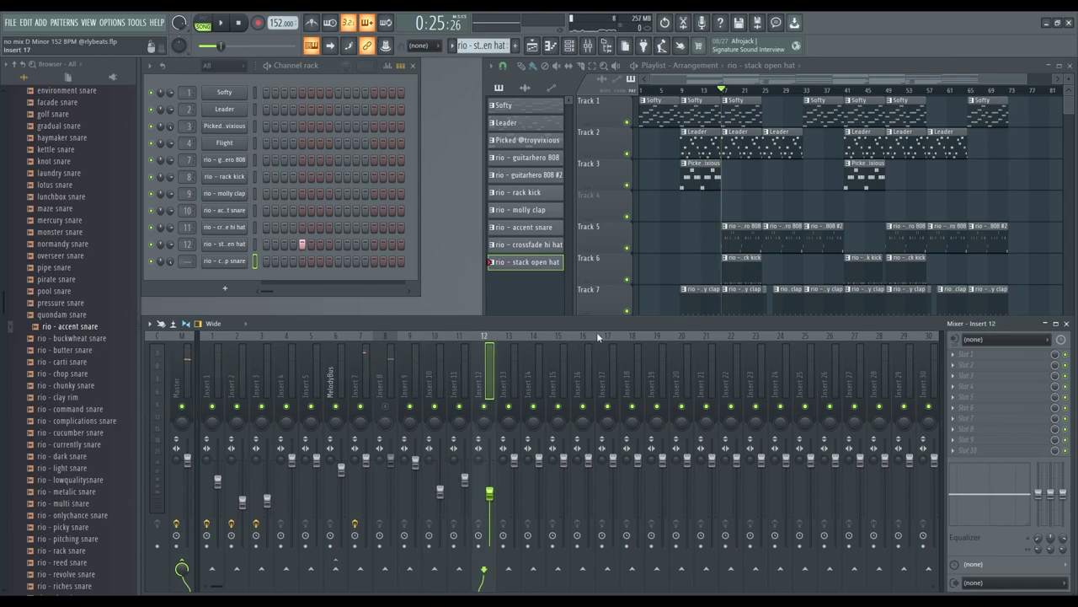
- Look over the arrangement in the playlist and play the section from bar 17 to judge the drum balance
left_click(631, 295)
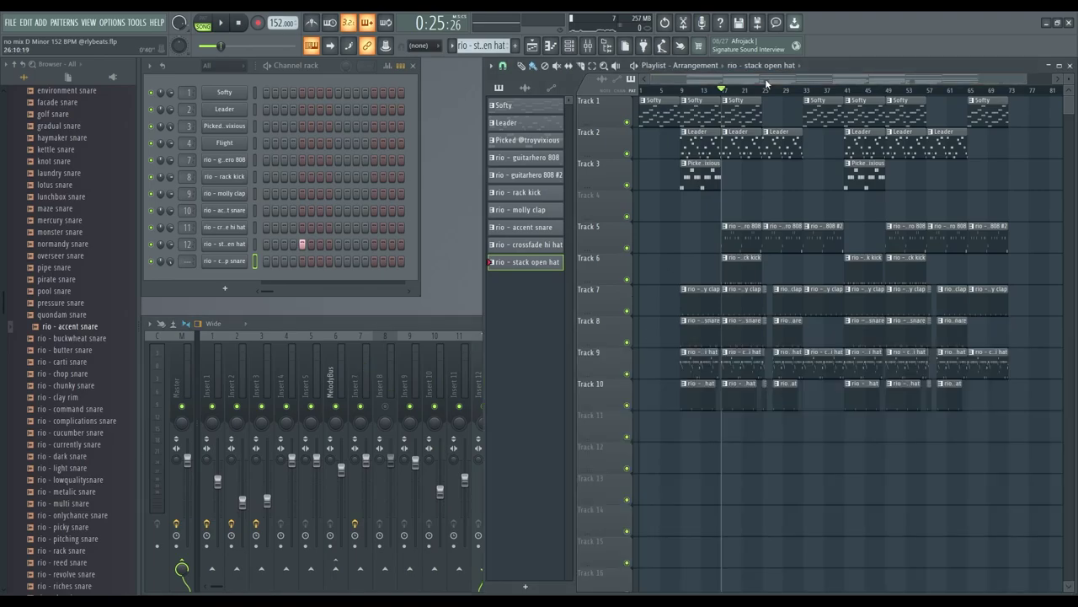
left_click(430, 320)
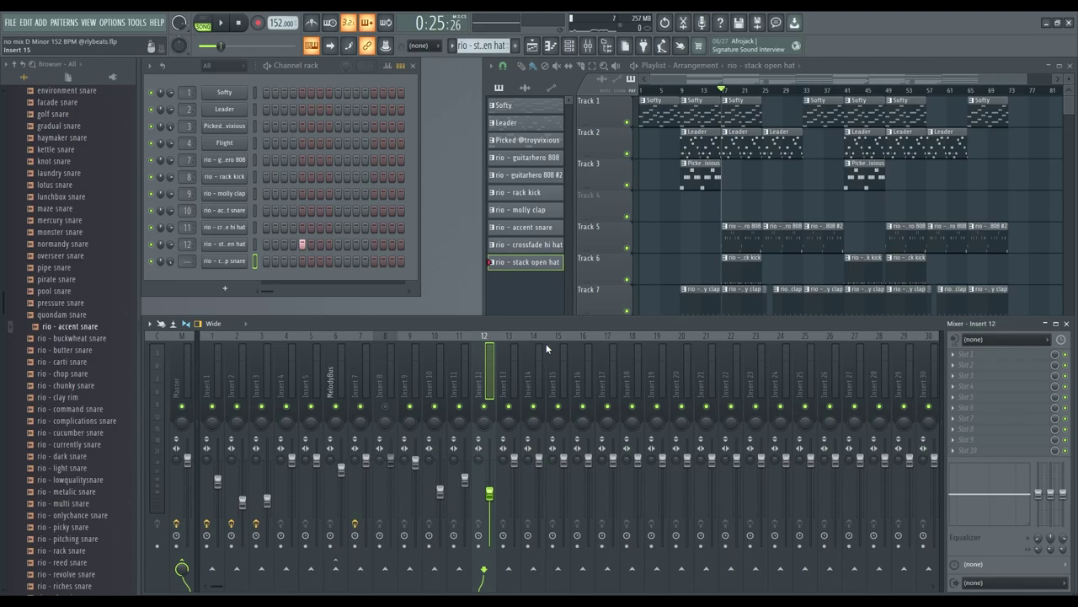
key("space")
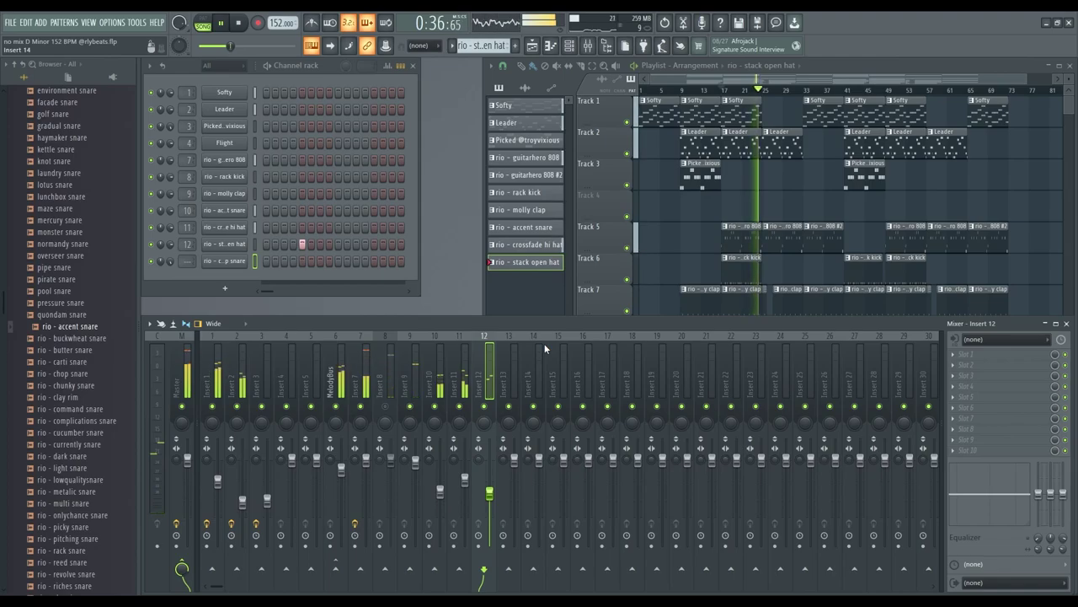
key("space")
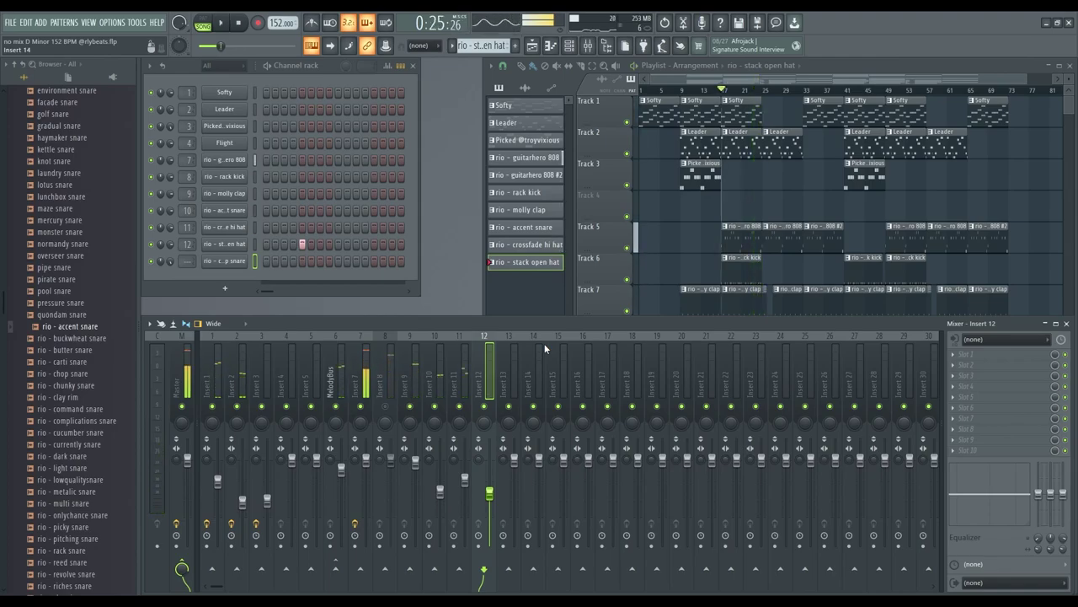
- Unmute Insert 8 and load Fruity parametric EQ 2 on it
left_click(365, 371)
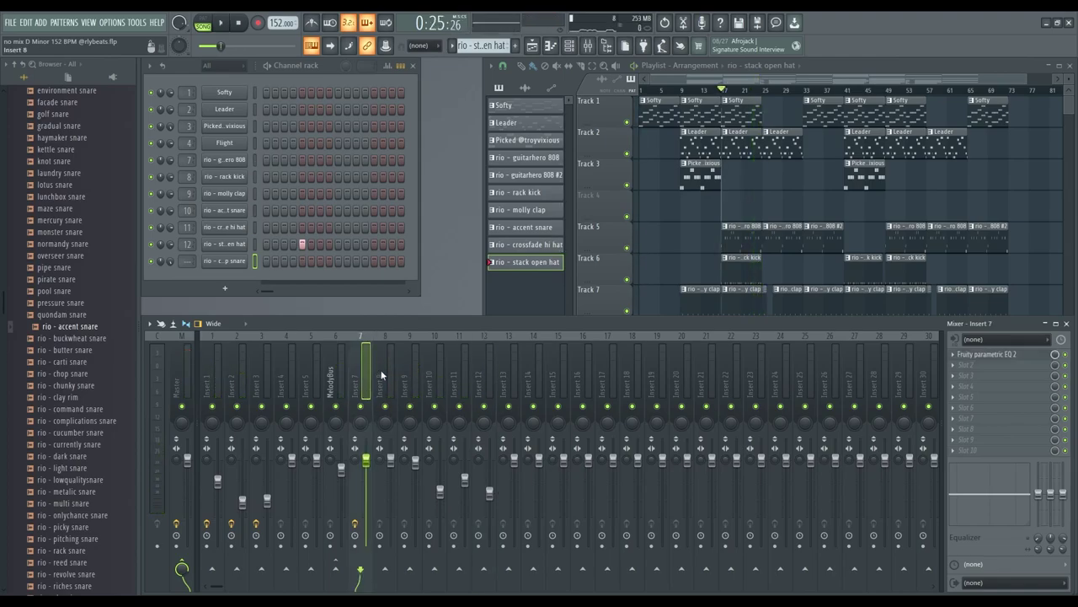
left_click(386, 389)
left_click(394, 373)
left_click(834, 419)
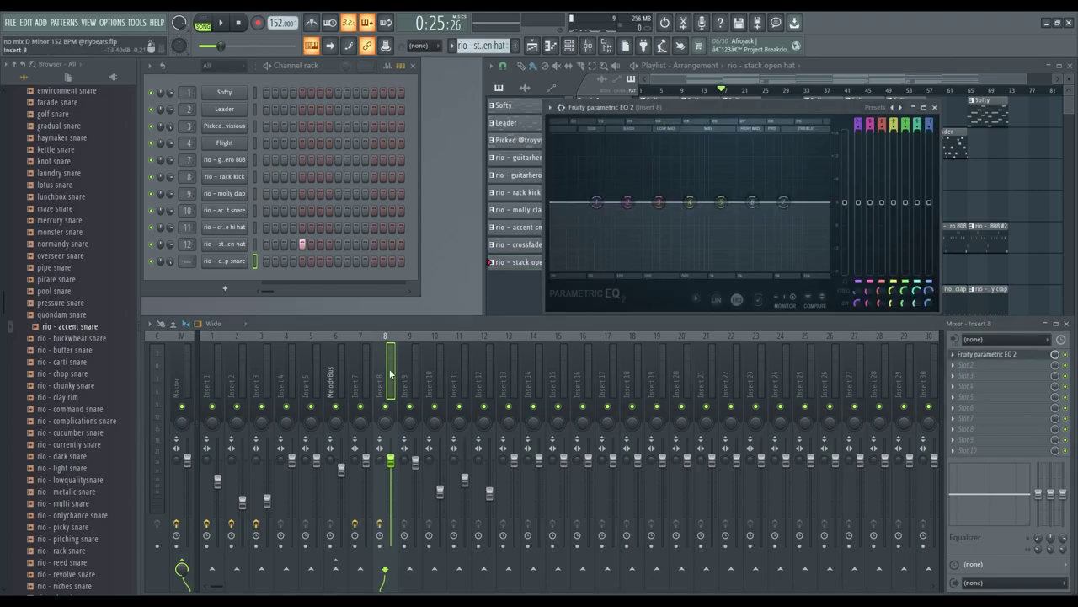
- Open the Fruity parametric EQ 2 on Insert 7 and place its window beside the Insert 8 equalizer
left_click(369, 374)
left_click(1006, 355)
left_click_drag(745, 110, 344, 109)
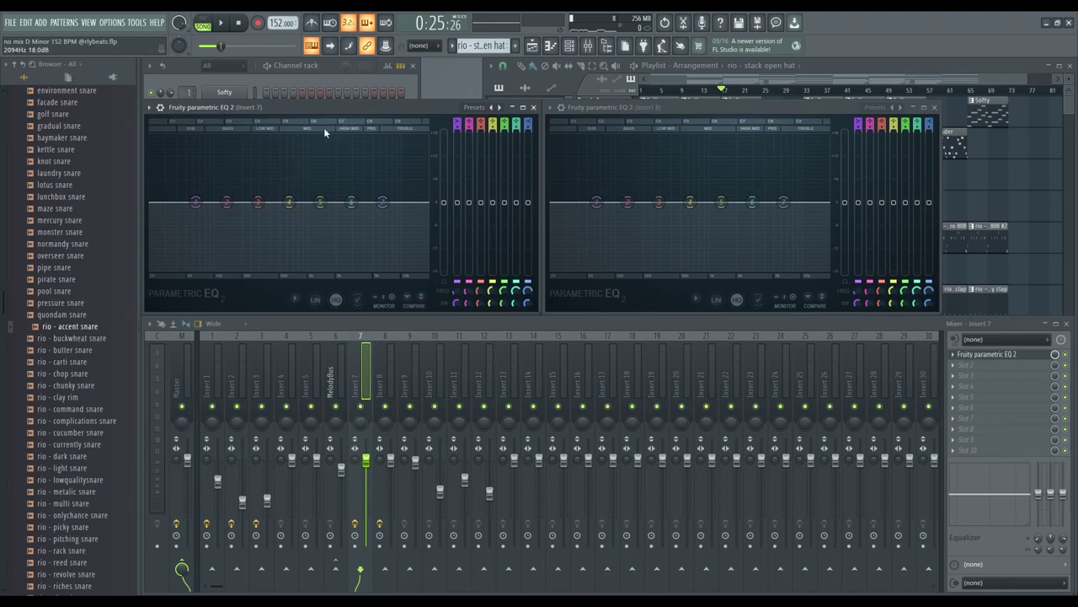
left_click(651, 110)
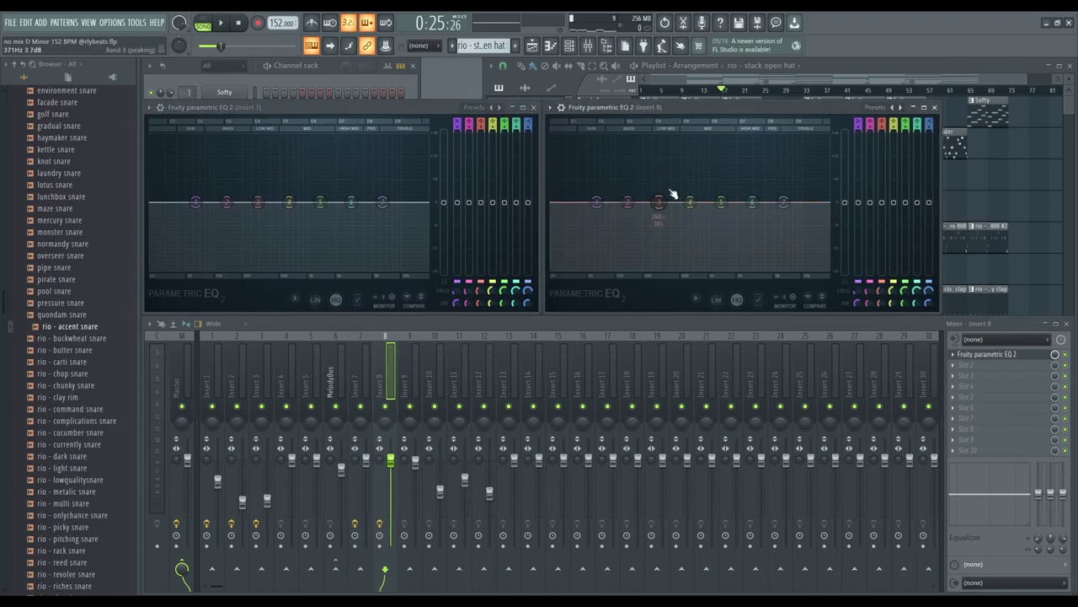
- Boost band 2 slightly at about 139 Hz in the Insert 8 equalizer and play the song to hear it
key("space")
key("space")
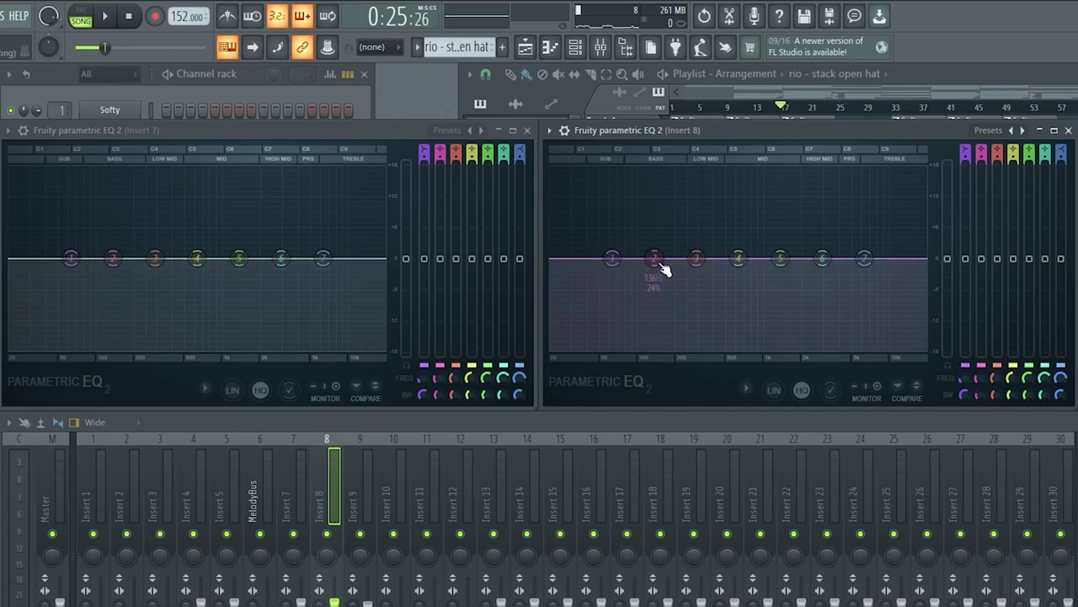
left_click_drag(653, 258, 654, 247)
key("space")
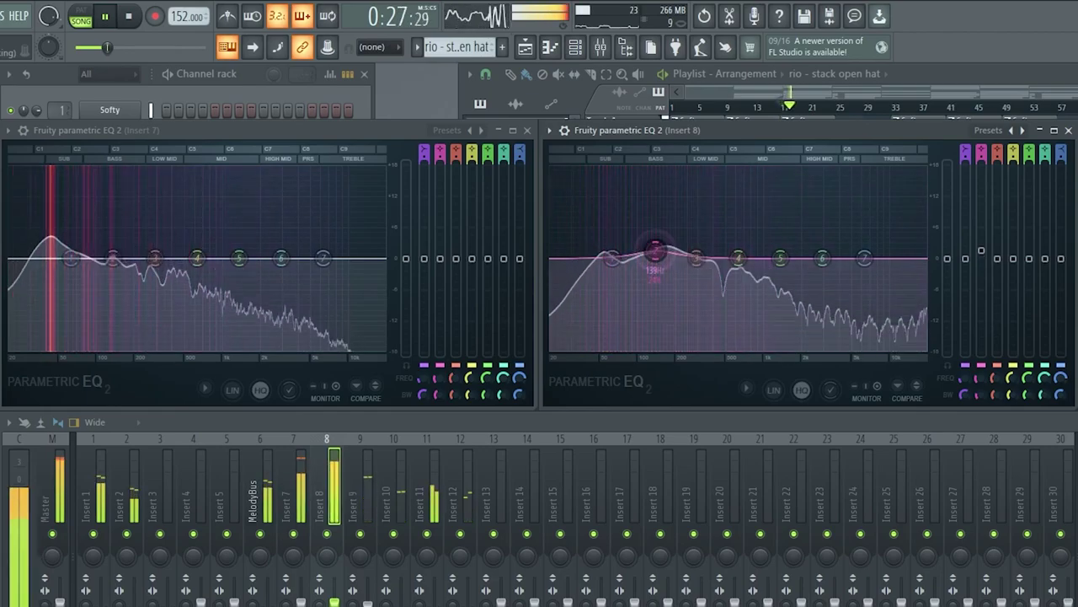
key("space")
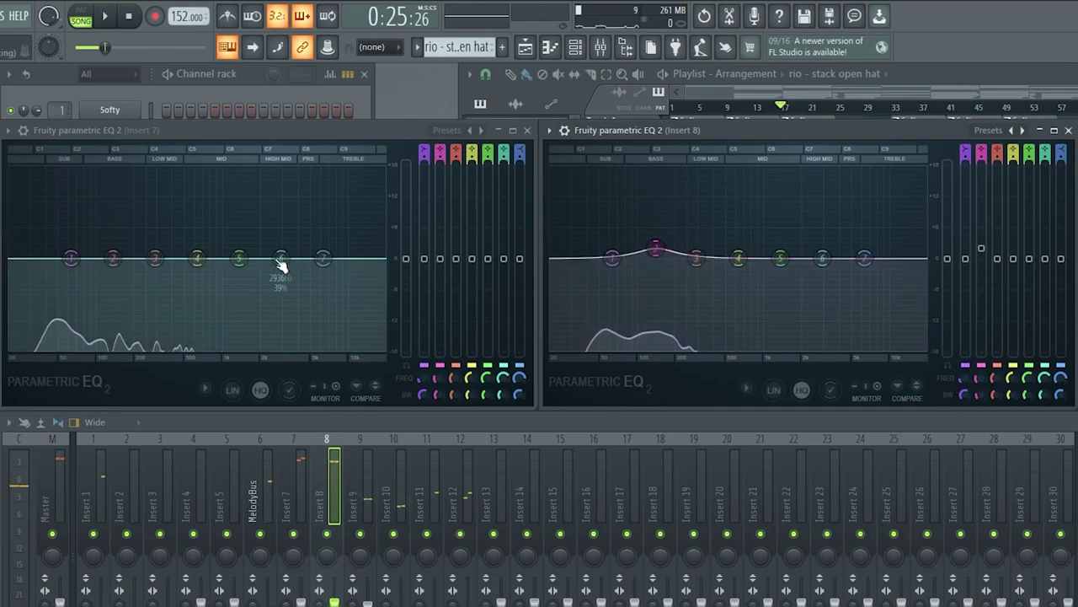
- Cut band 2 slightly at 140 Hz in the Insert 7 equalizer, play the song, and close both equalizer windows
left_click(119, 268)
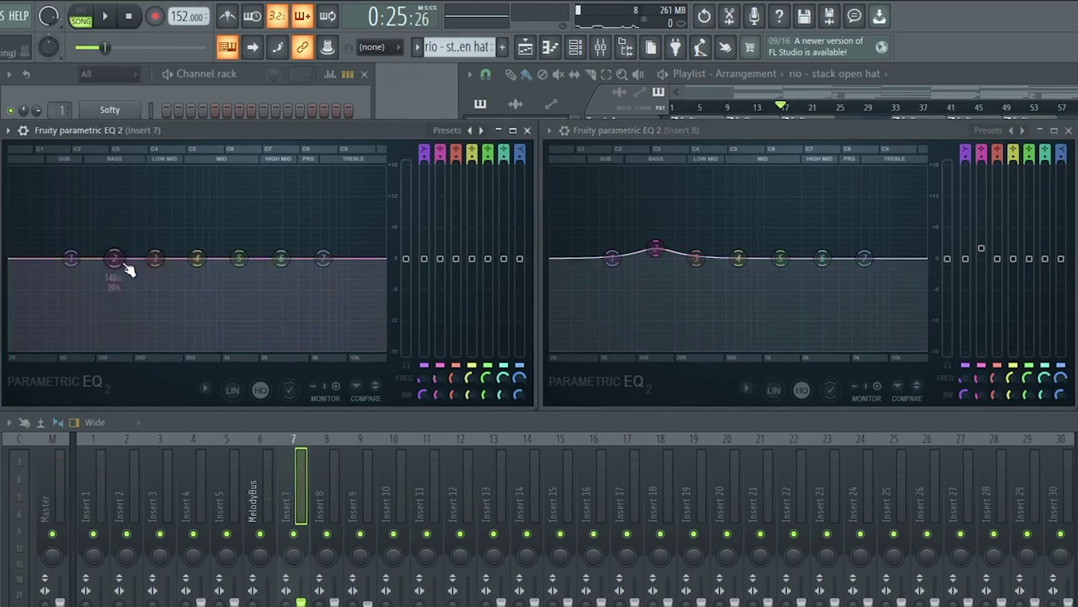
left_click_drag(433, 260, 432, 262)
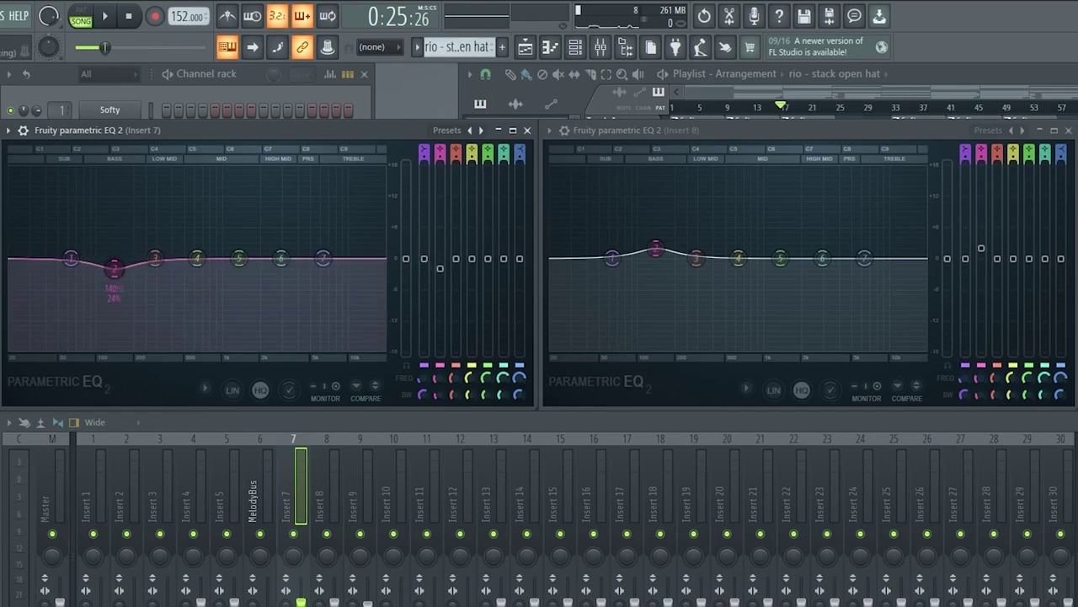
left_click_drag(439, 268, 440, 319)
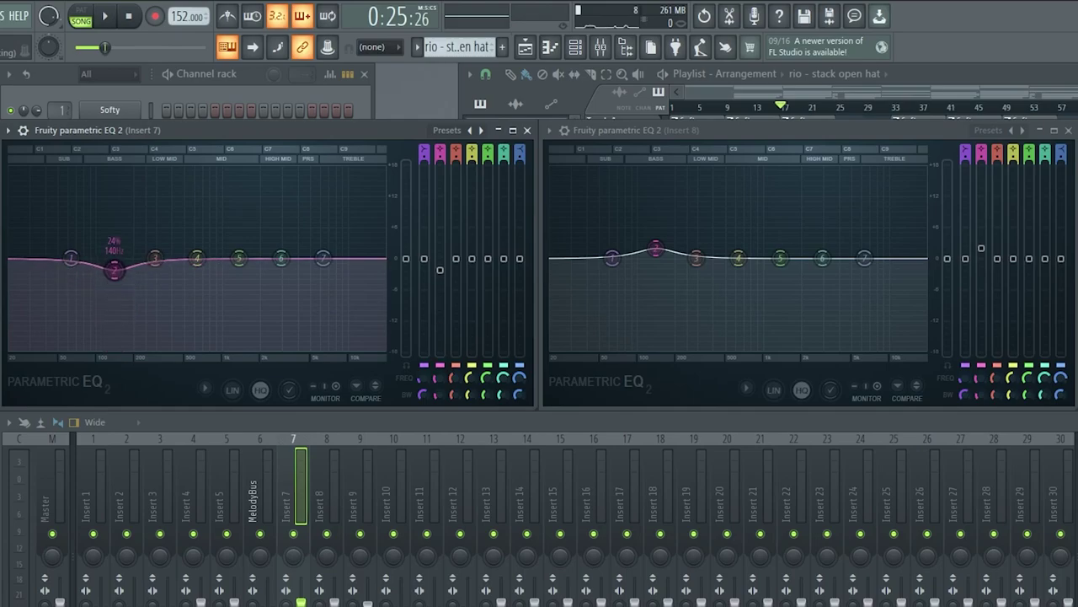
key("space")
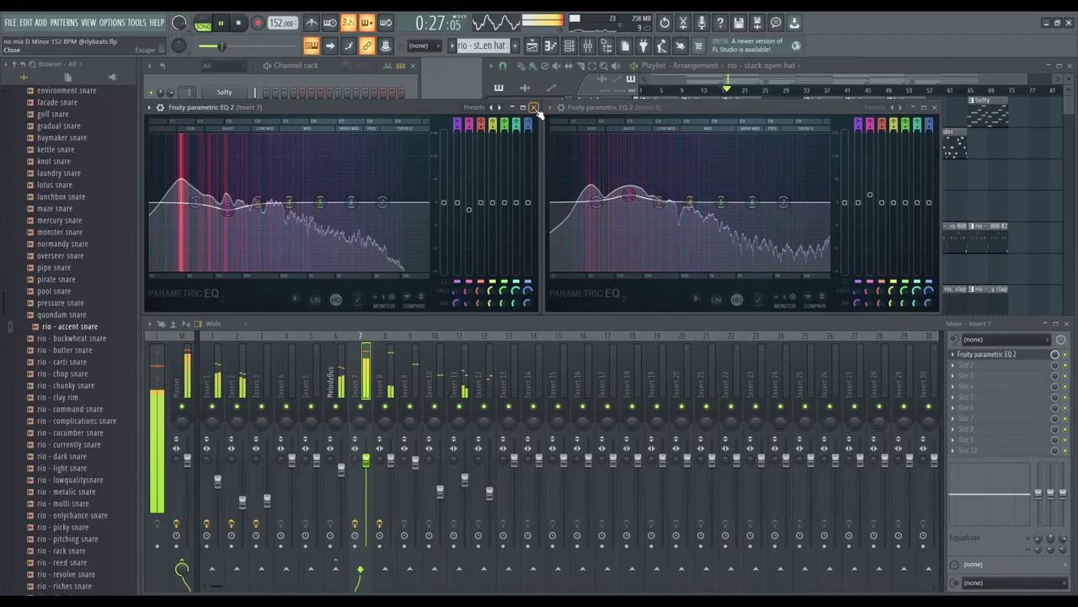
left_click(535, 109)
left_click(936, 107)
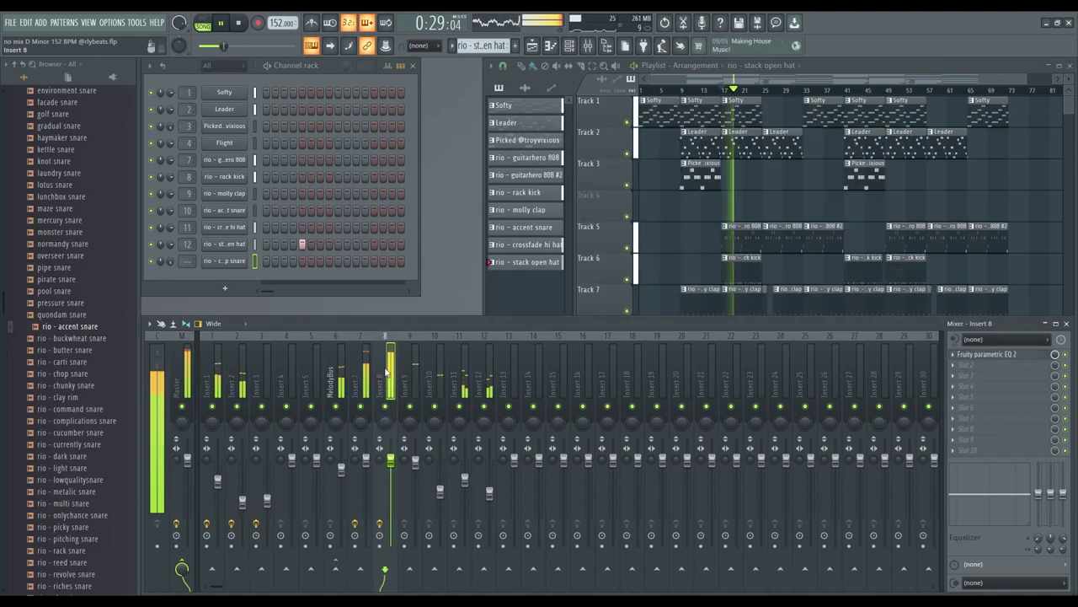
- Raise the Insert 7 and Insert 8 faders slightly and lower the MelodyBus fader a little while the song plays
key("space")
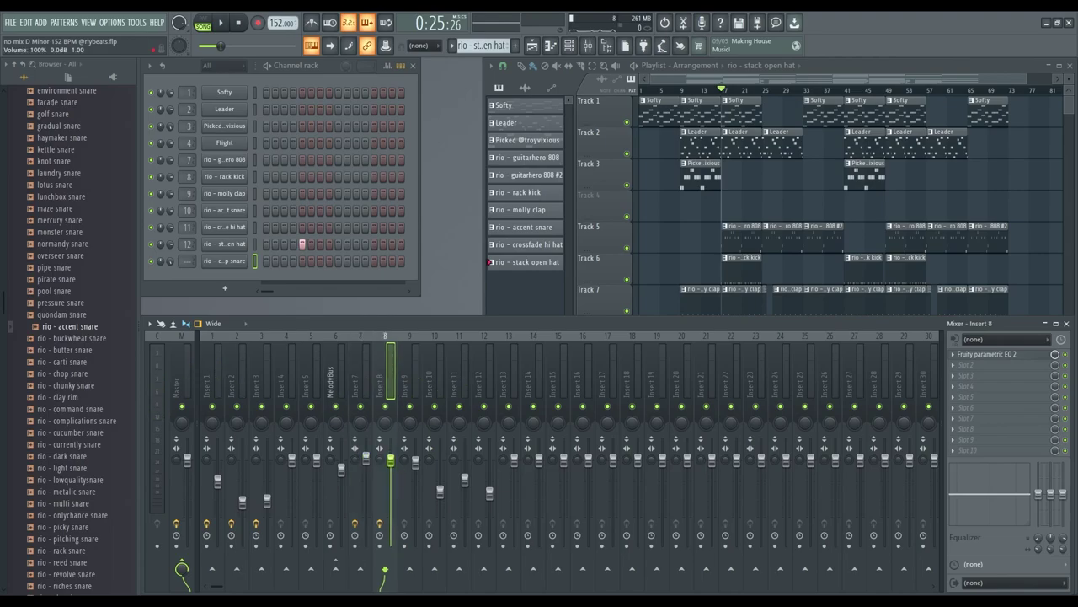
key("space")
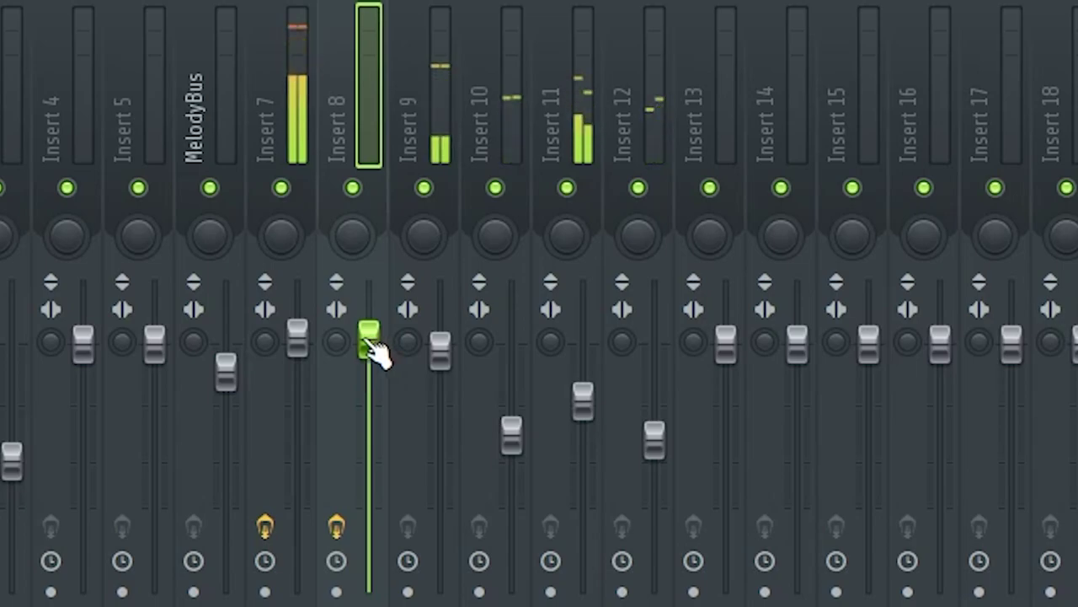
left_click(206, 132)
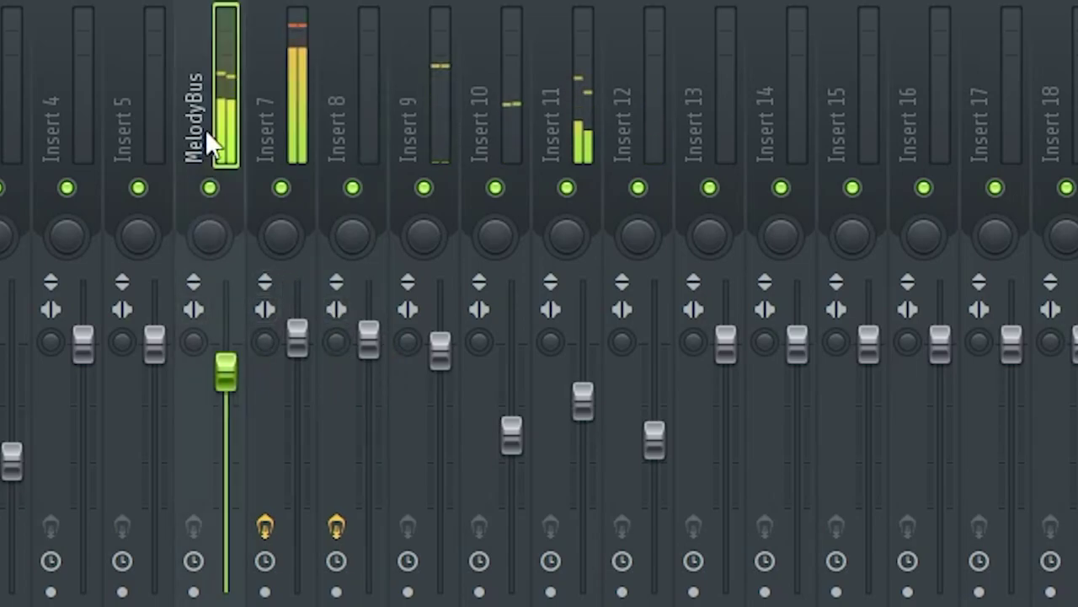
left_click_drag(226, 372, 226, 376)
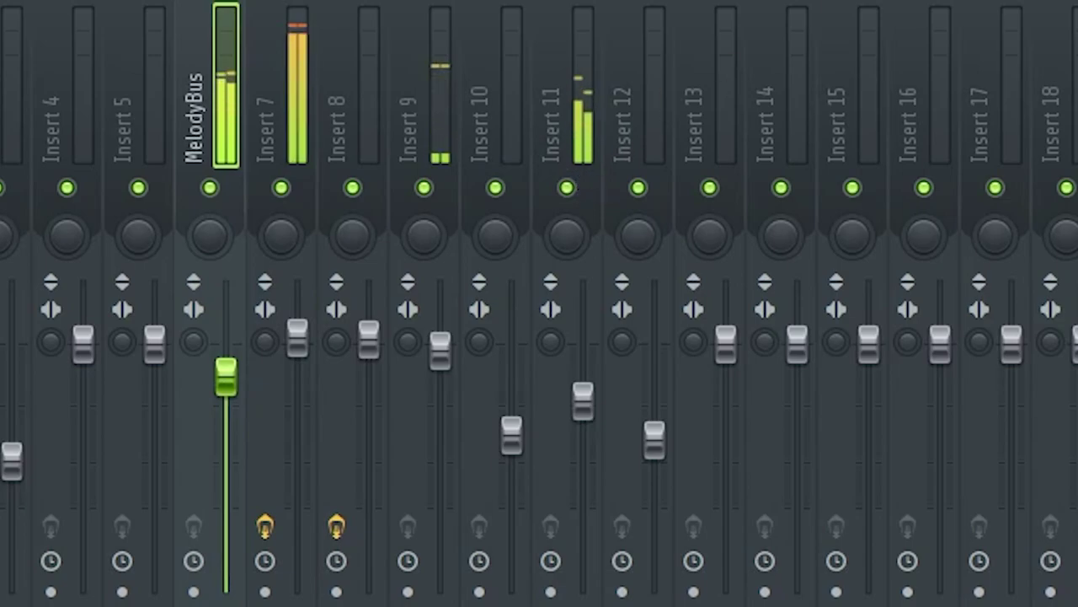
- Boost band 3 slightly in Insert 7's Fruity parametric EQ 2 and close the equalizer
left_click(307, 74)
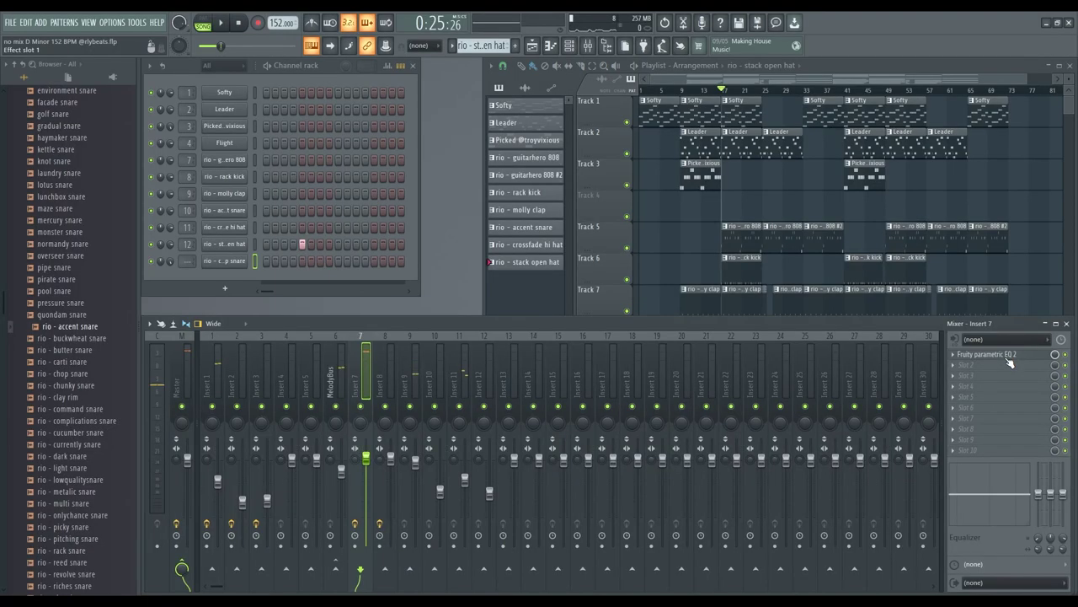
left_click(1009, 357)
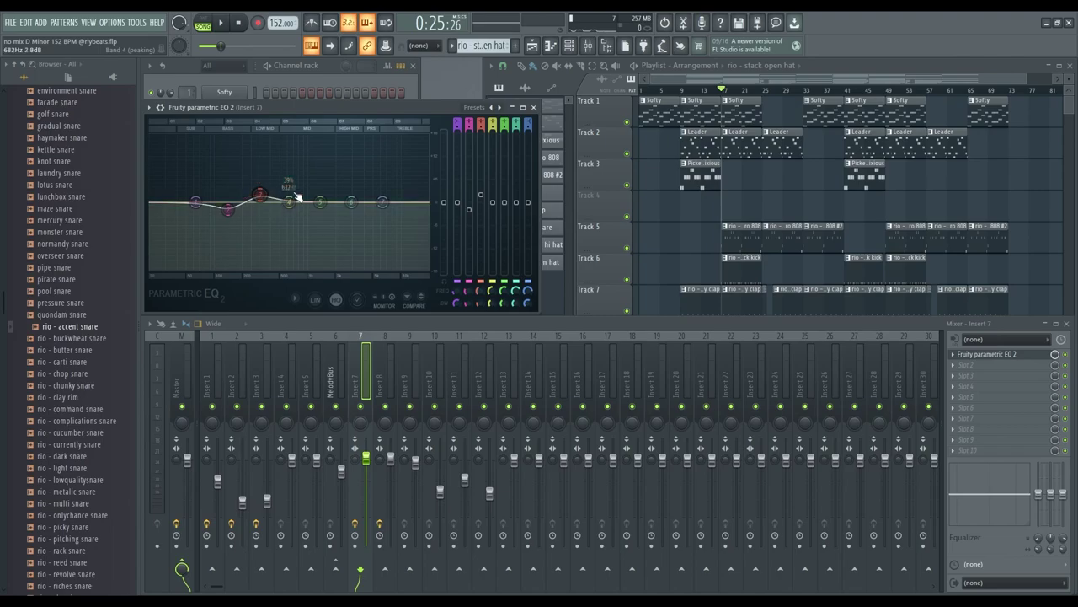
left_click(533, 107)
- Lower the Insert 7 fader back to default level during playback, and play the whole mix from the beginning
key("space")
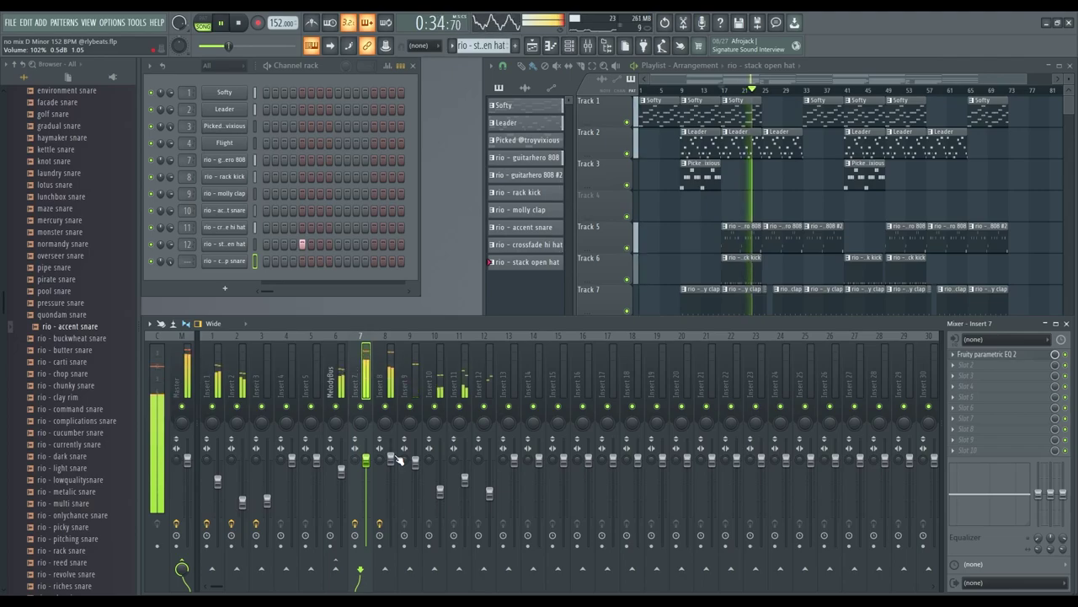
left_click(390, 419)
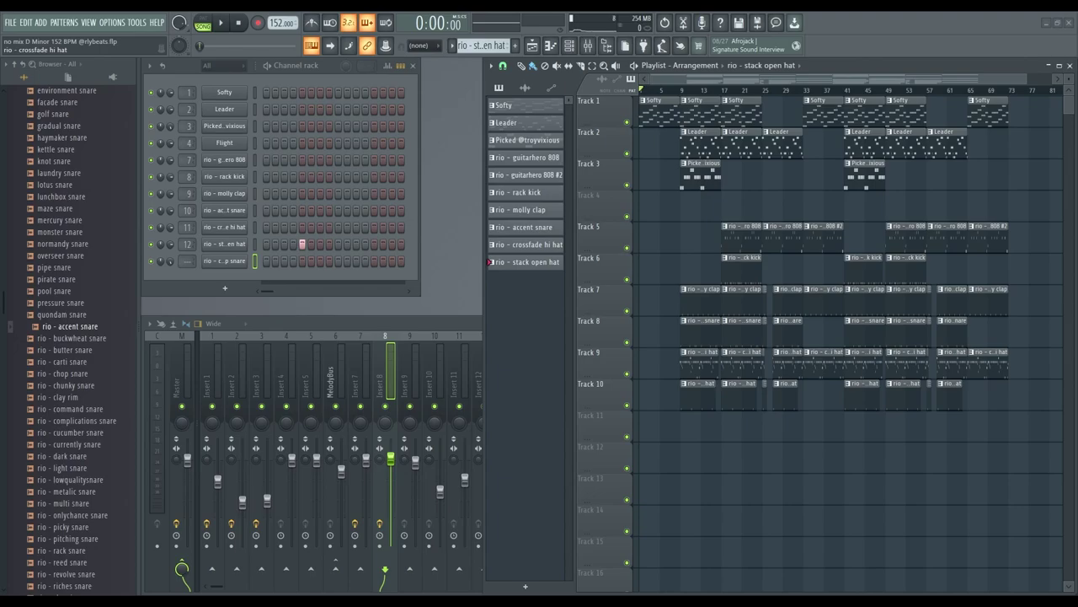
key("space")
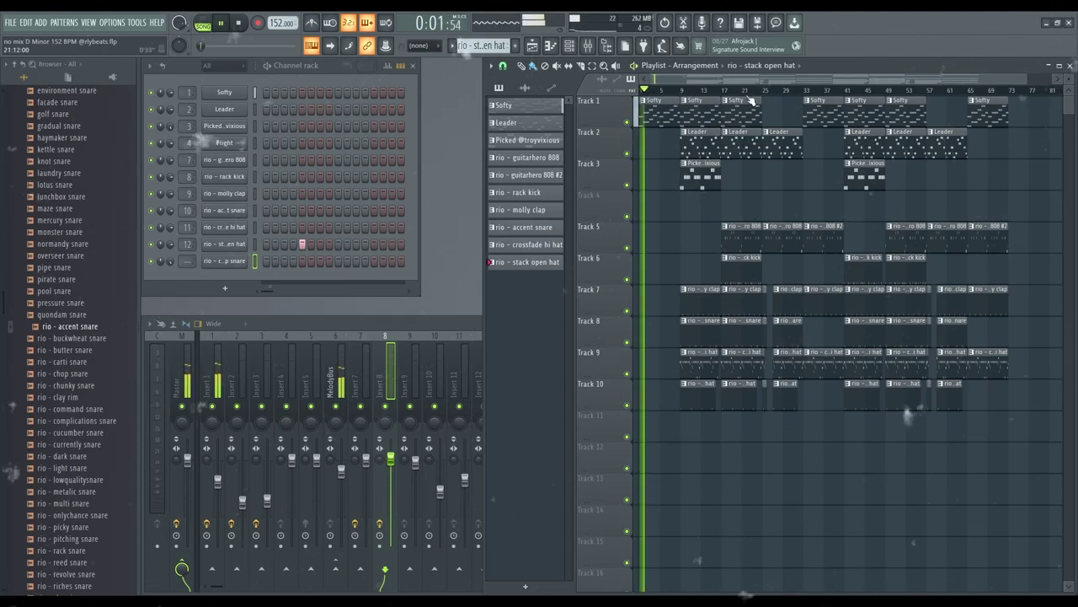